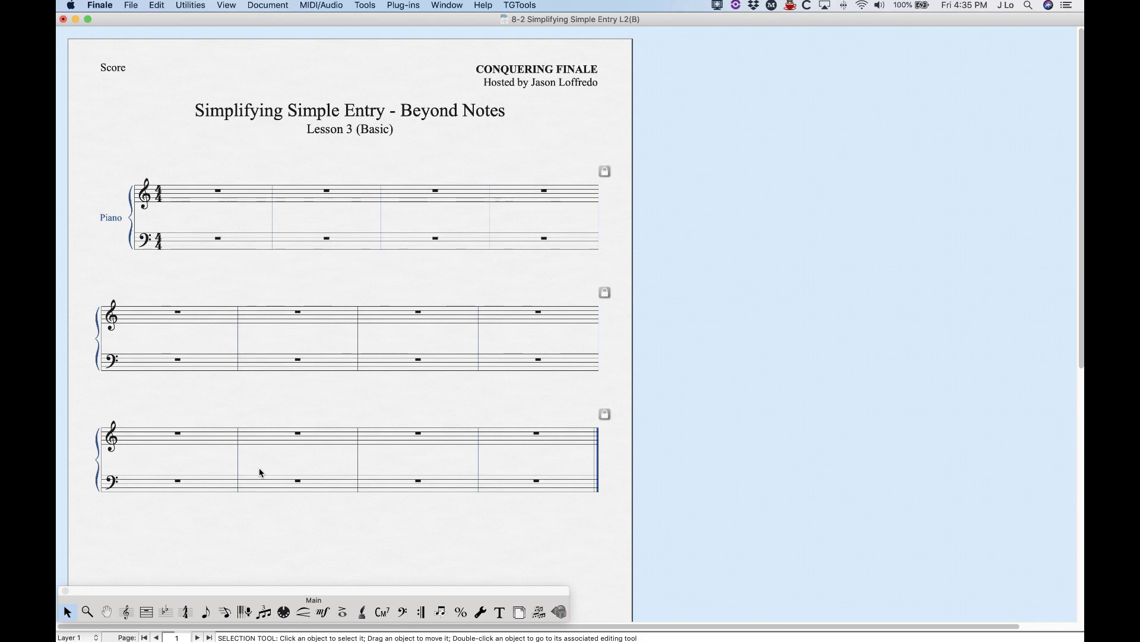
# With Simple Entry, enter a quarter-note A as the first treble-staff note and add an accent to it
pyautogui.click(205, 612)
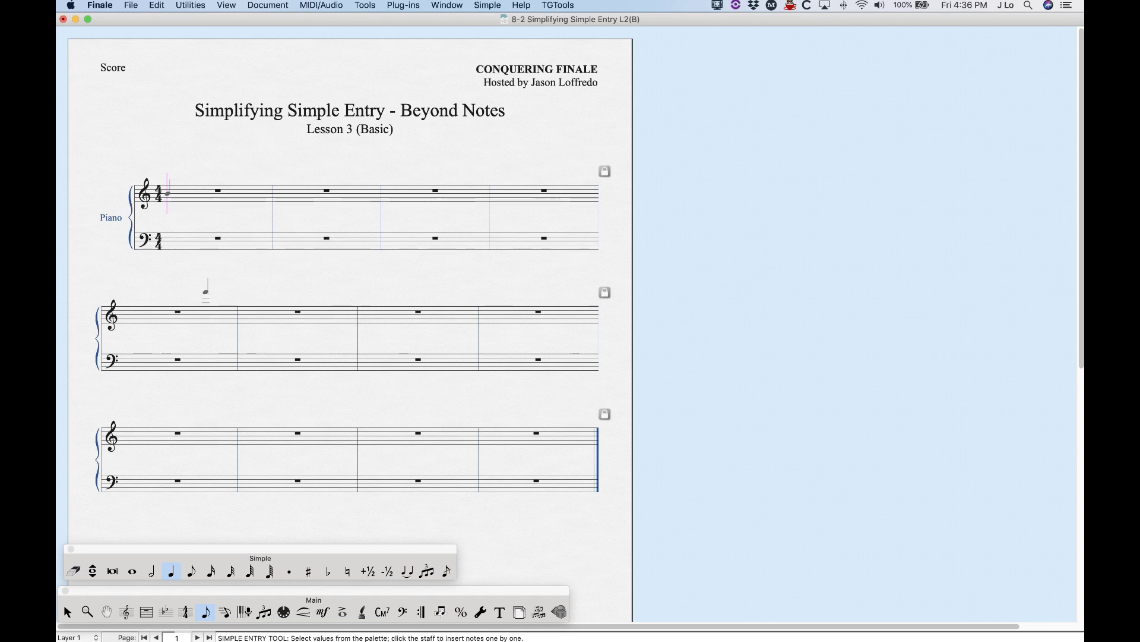
pyautogui.press('a')
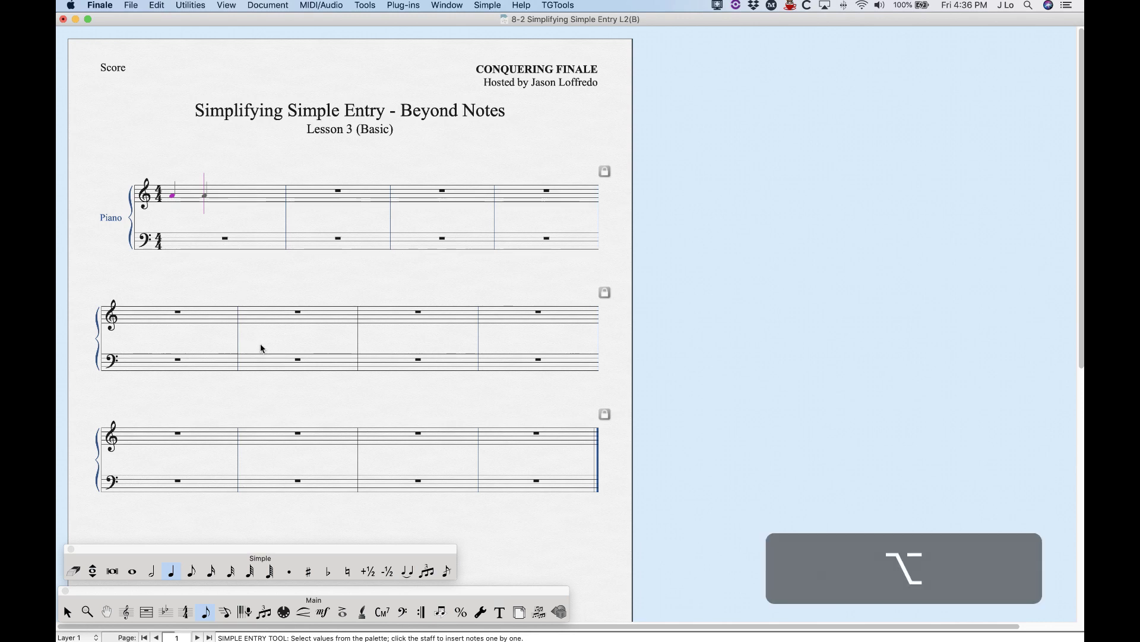
pyautogui.hotkey('alt', 'a')
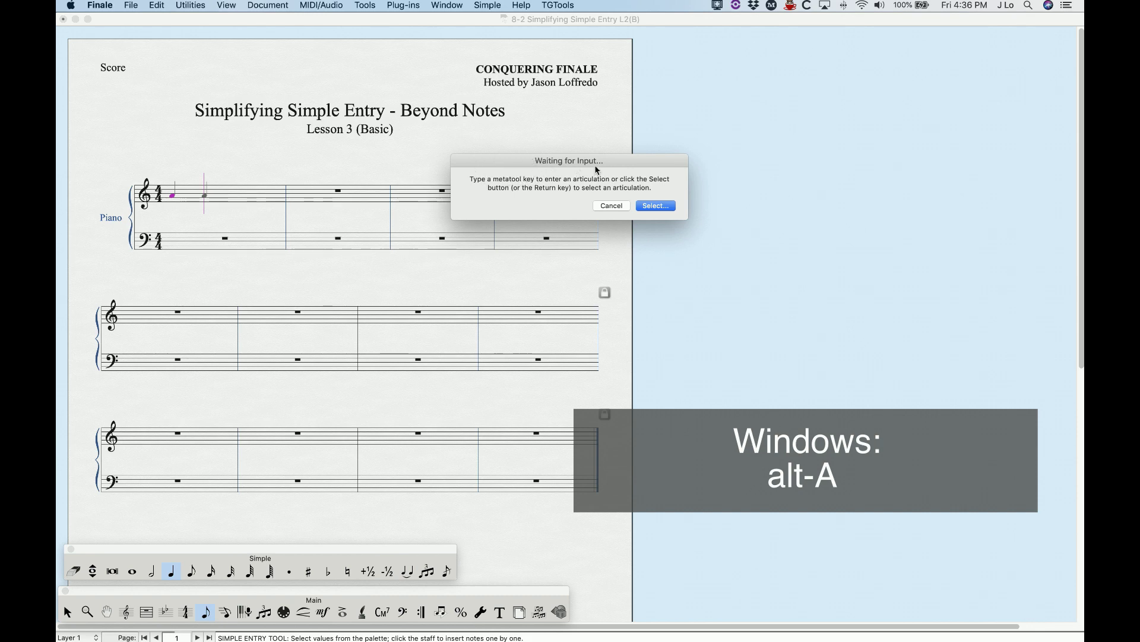
pyautogui.moveTo(613, 164); pyautogui.dragTo(648, 178)
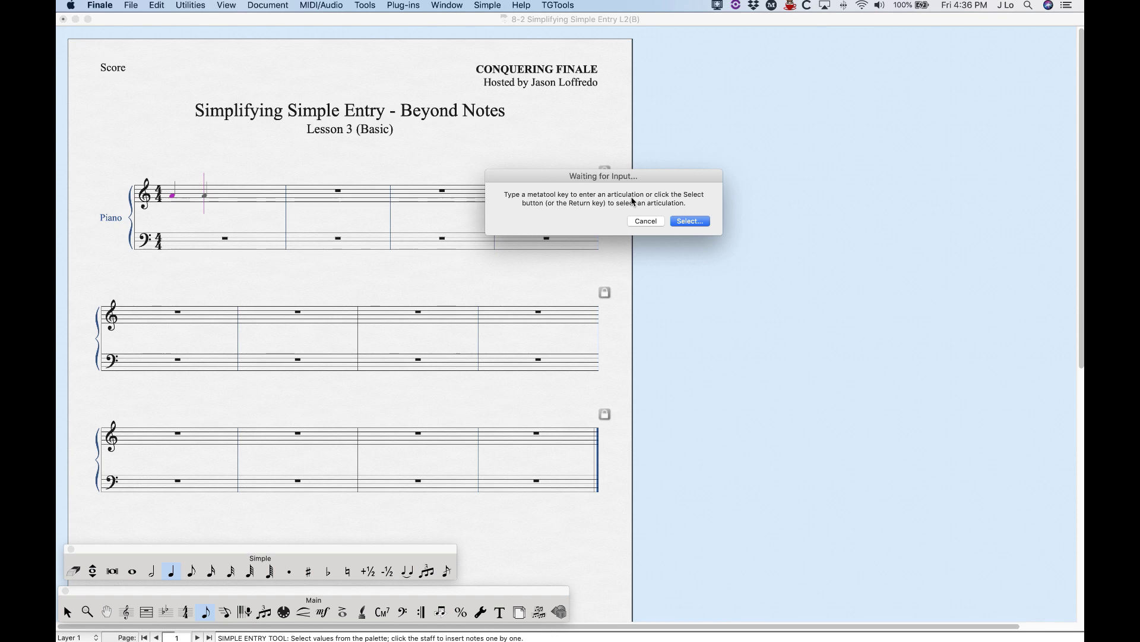
pyautogui.press('a')
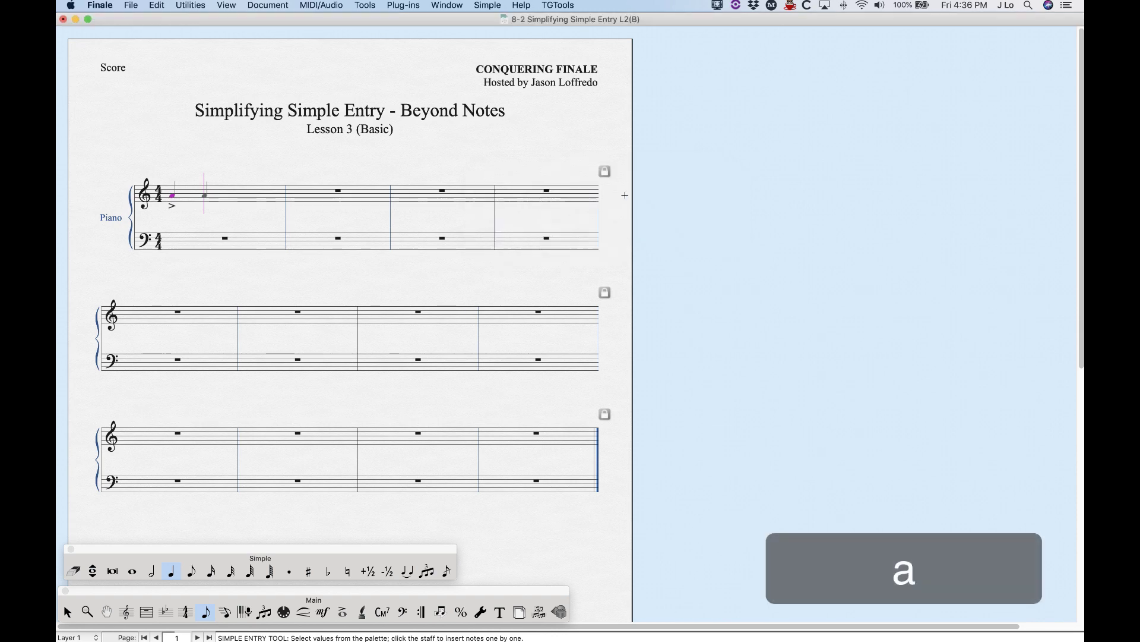
# Enter a quarter-note B as the second note of measure one and add a staccato to it
pyautogui.press('b')
pyautogui.press('alt')
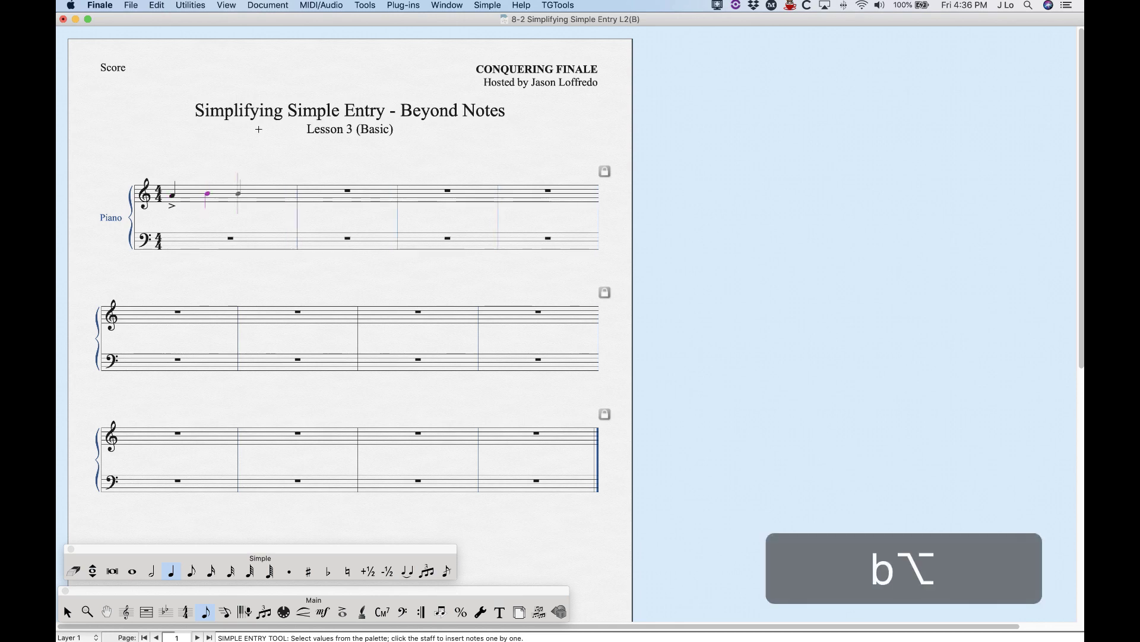
pyautogui.hotkey('alt', 'a')
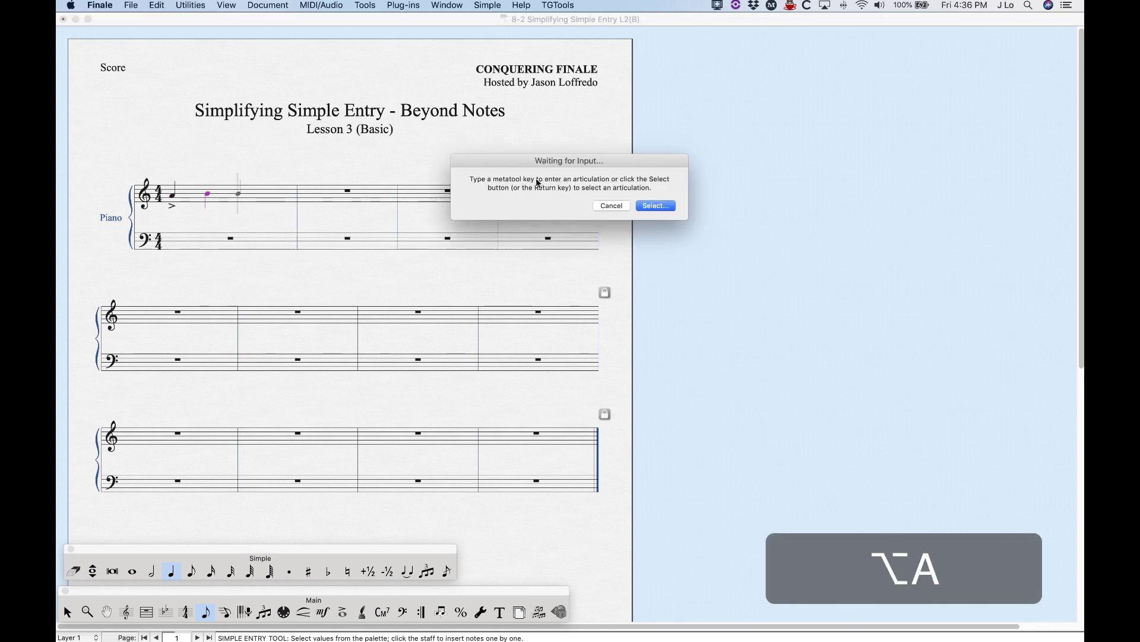
pyautogui.press('s')
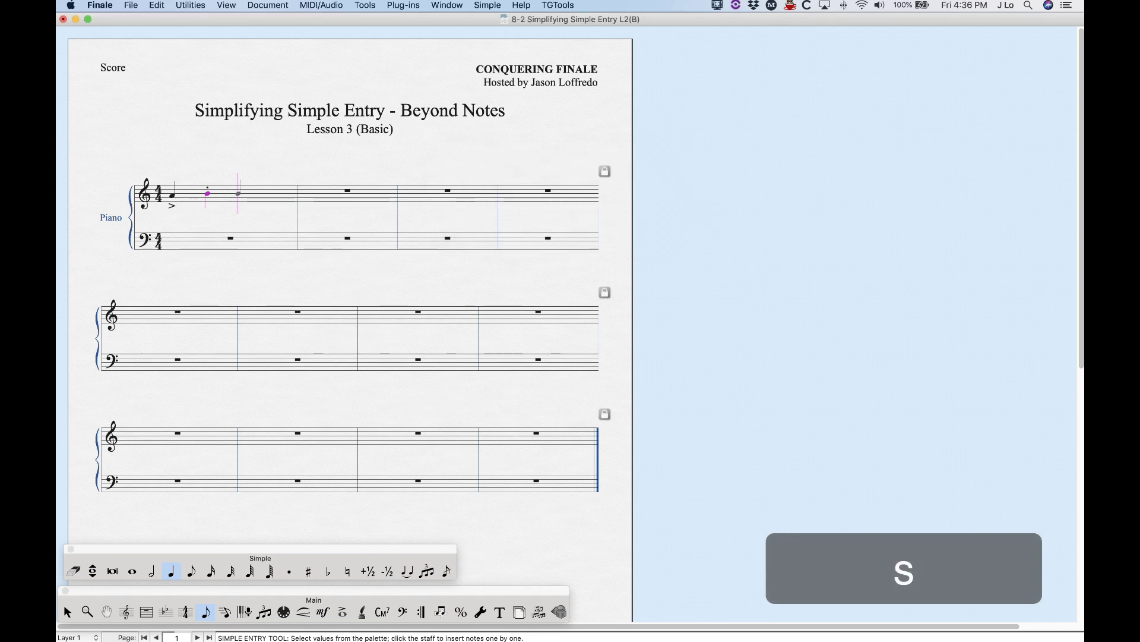
# Enter a quarter-note A on beat three and give it the short curved-tie articulation, number 37 in the articulation list
pyautogui.press('a')
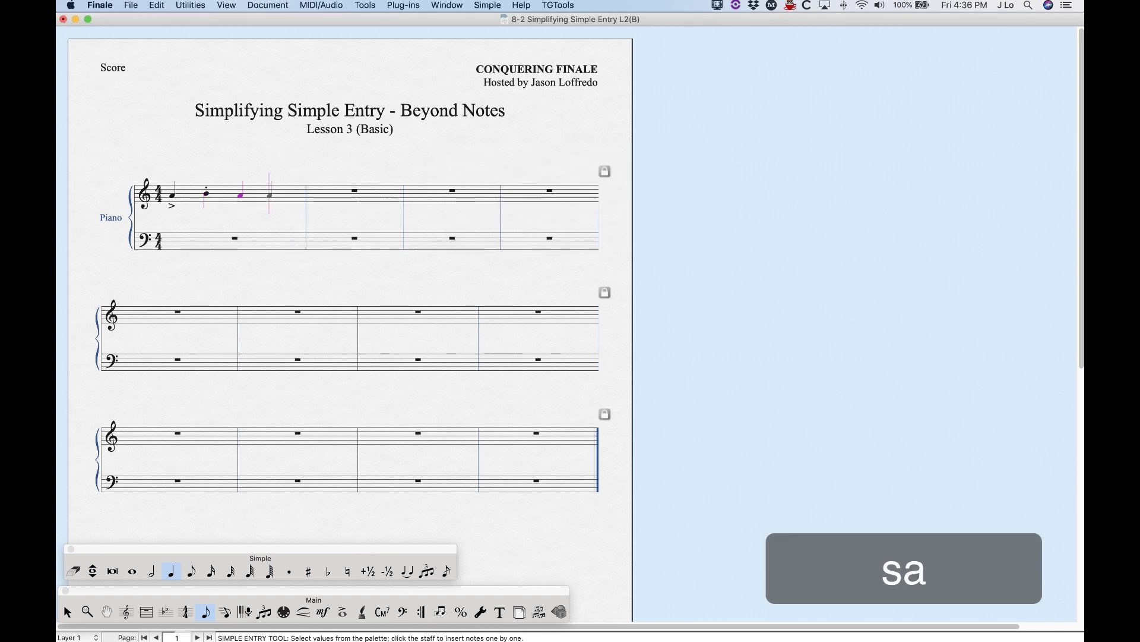
pyautogui.hotkey('alt', 'a')
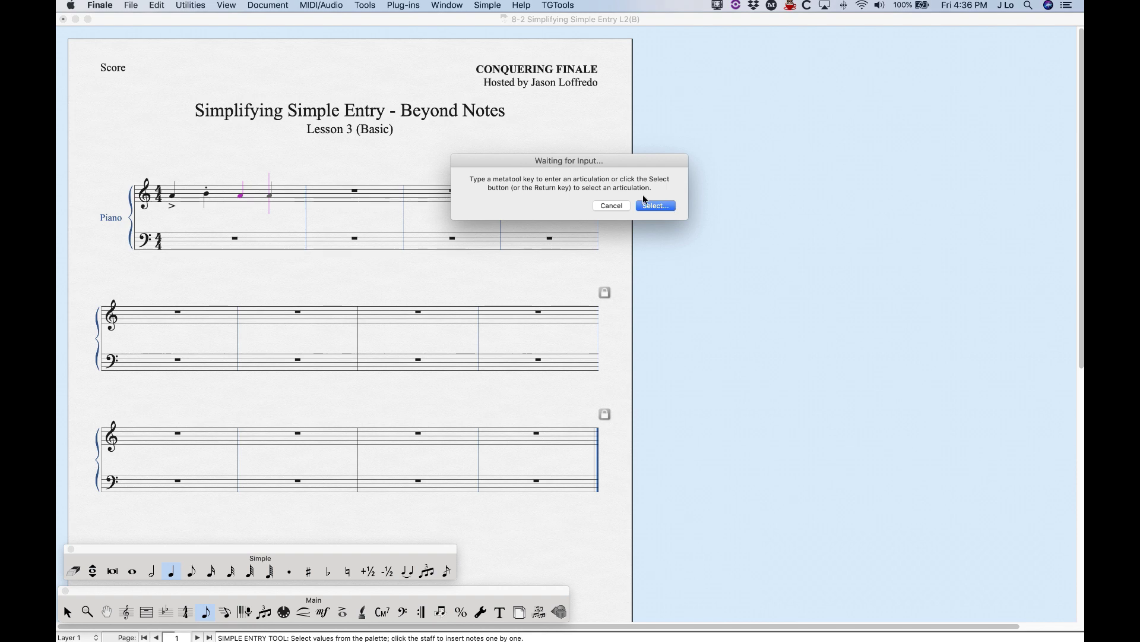
pyautogui.press('Return')
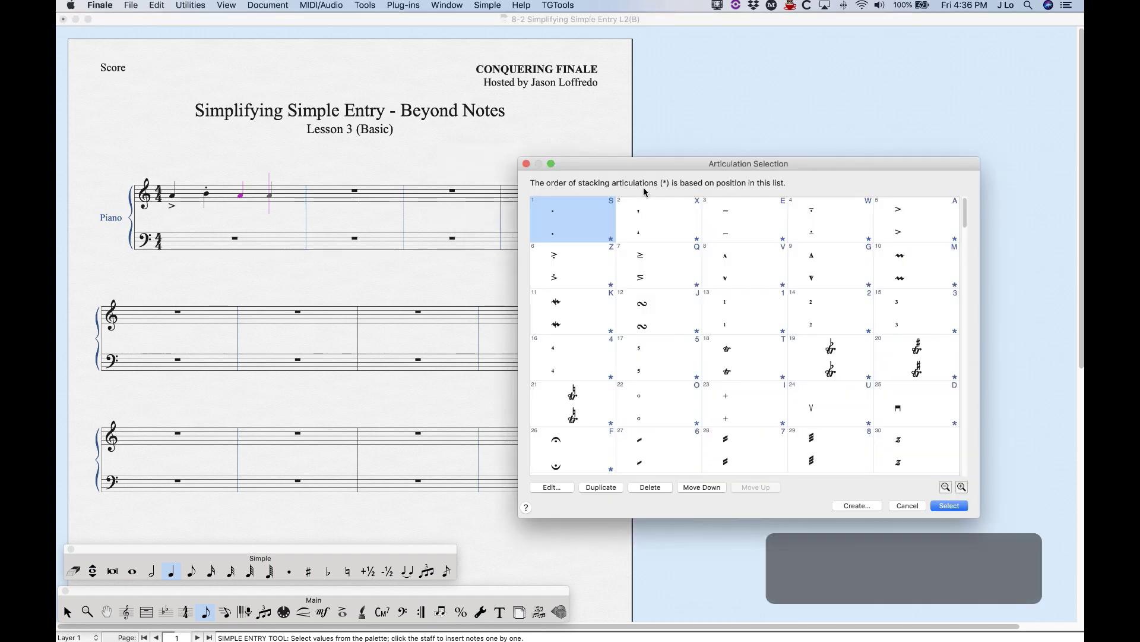
pyautogui.moveTo(631, 166); pyautogui.dragTo(624, 140)
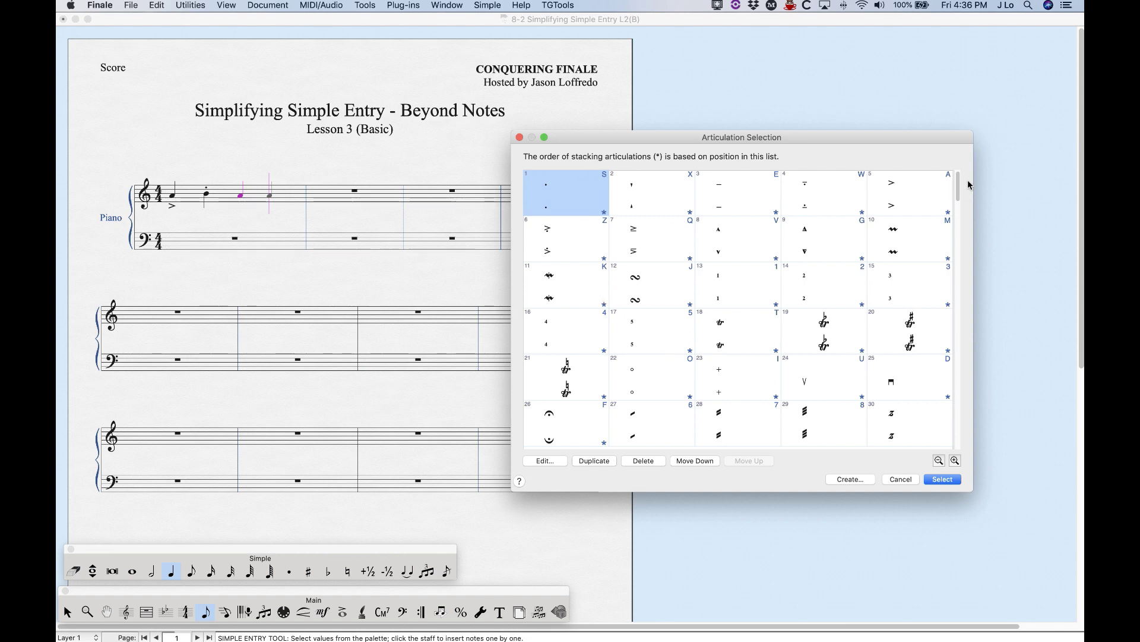
pyautogui.moveTo(958, 186); pyautogui.dragTo(955, 284)
pyautogui.click(655, 378)
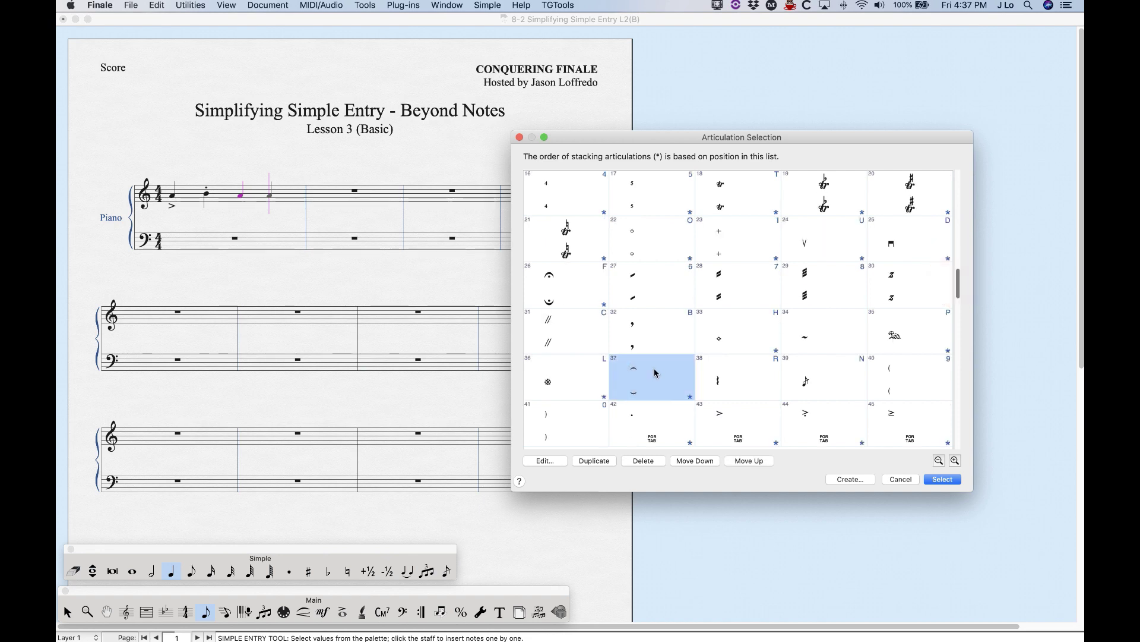
pyautogui.click(956, 480)
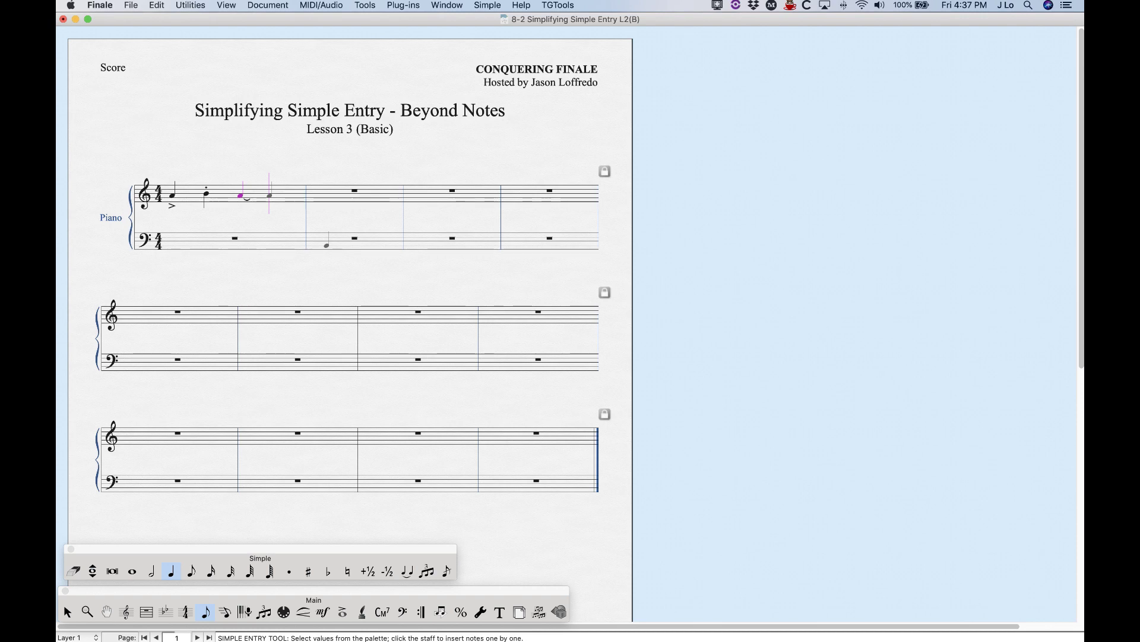
# Complete measure one with a quarter-note B and add a staccato to it
pyautogui.press('b')
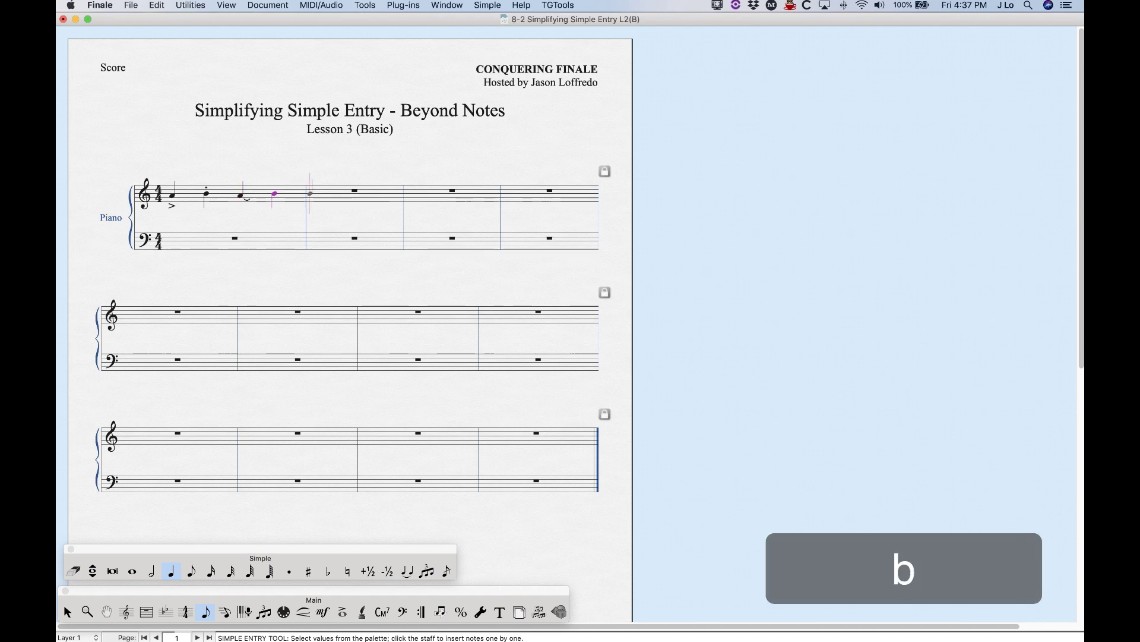
pyautogui.hotkey('shift', '8')
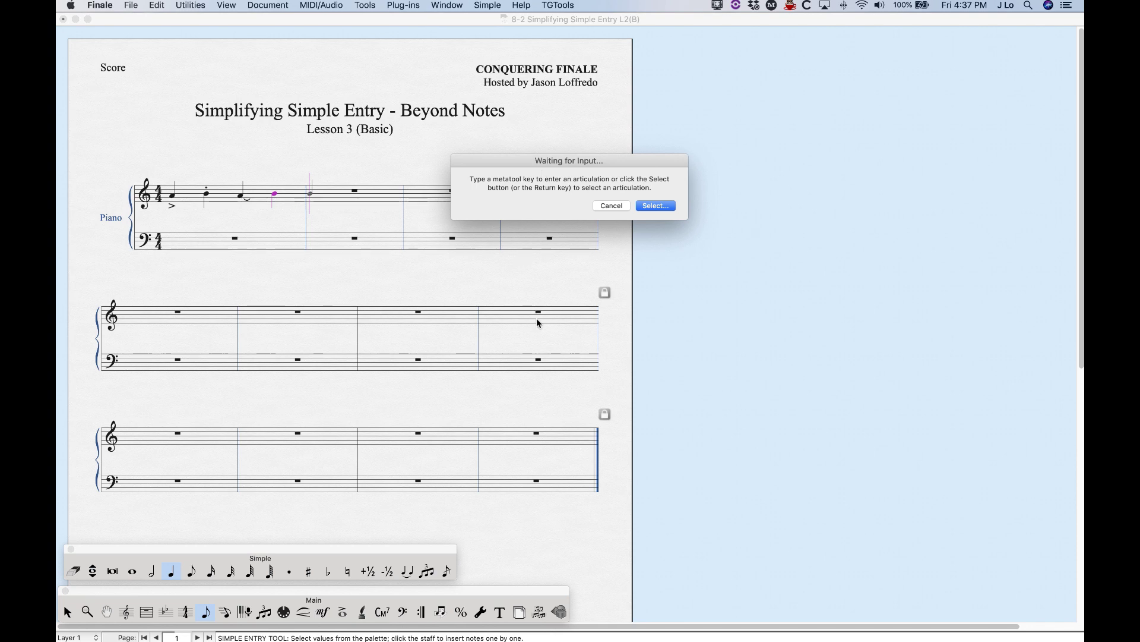
pyautogui.press('s')
# Switch the note duration to eighth and make staccato attach automatically to every newly entered note
pyautogui.press('4')
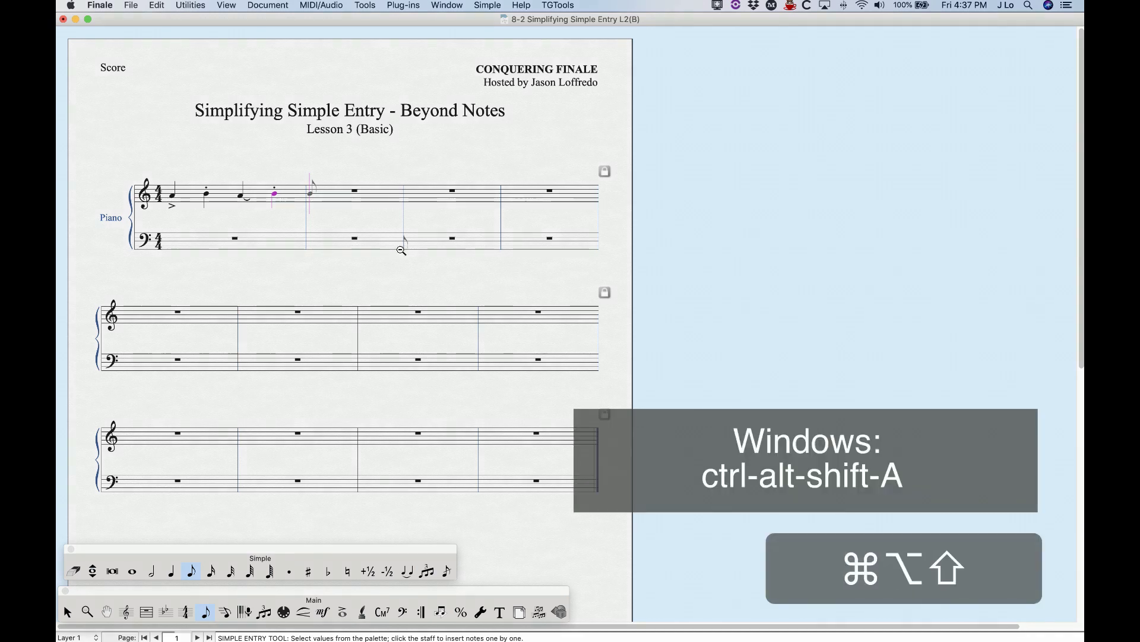
pyautogui.press('super+alt+shift+a')
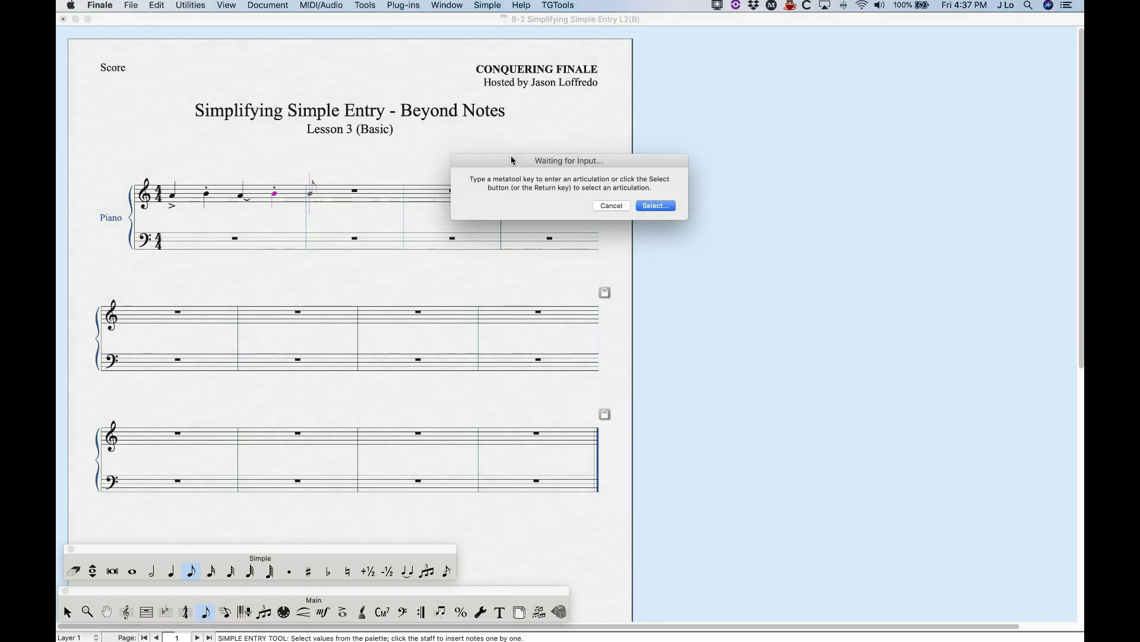
pyautogui.press('s')
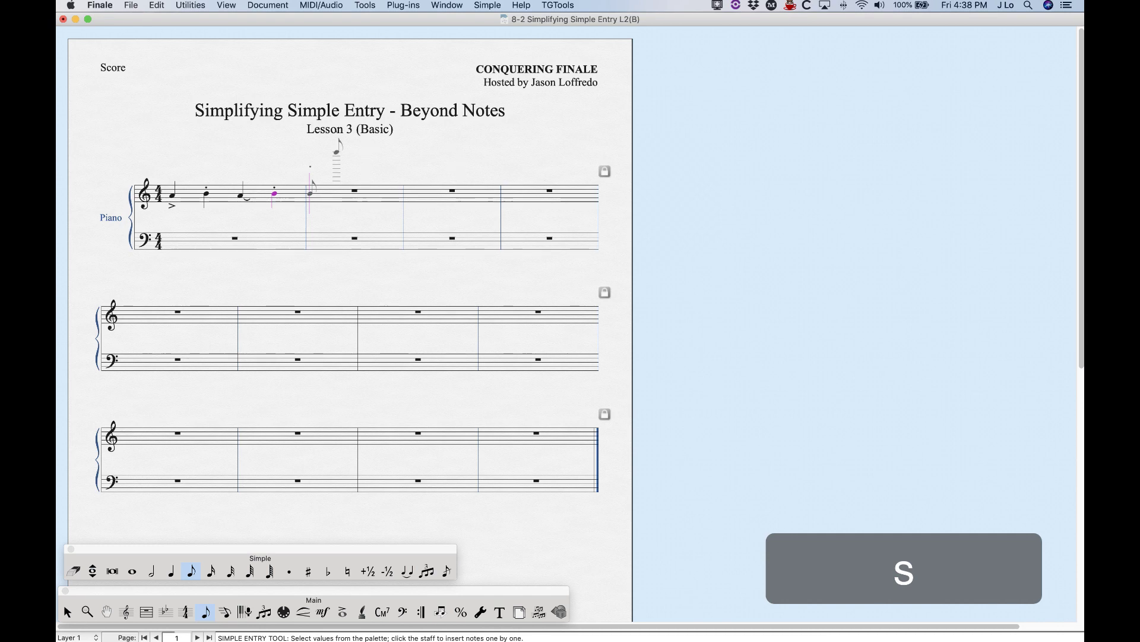
pyautogui.click(427, 196)
pyautogui.press('super+z')
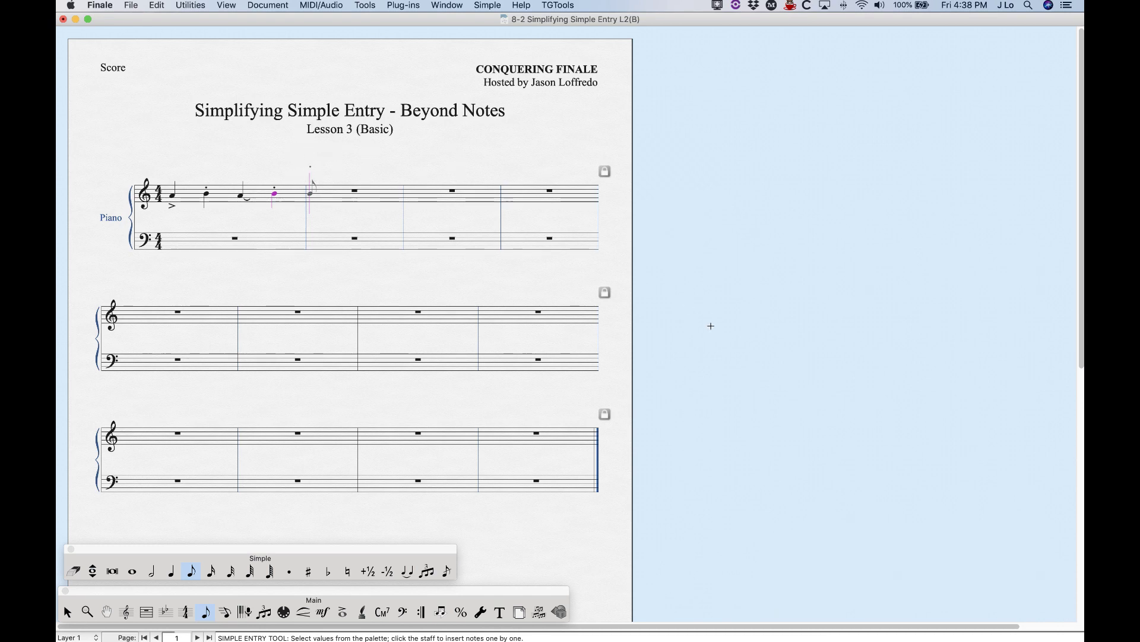
# Fill treble measure two with staccato eighth notes A, G, F, E, D, C, D, E
pyautogui.press('Return')
pyautogui.press('Return')
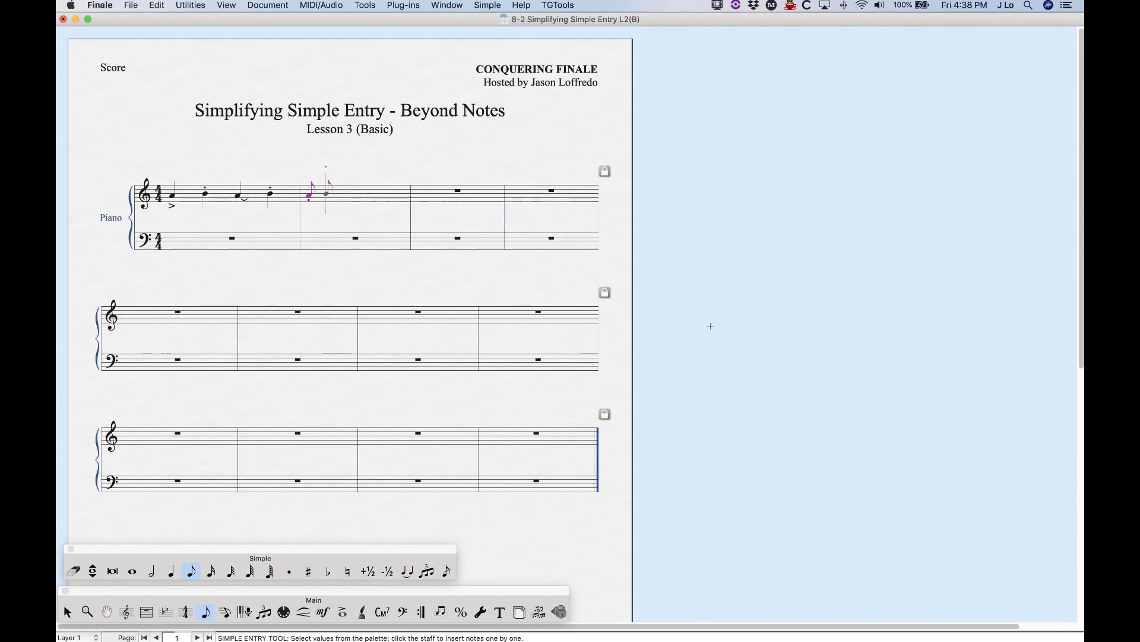
pyautogui.press('Return')
pyautogui.press('Return')
pyautogui.press('Return')
pyautogui.press('Return')
pyautogui.press('Return')
pyautogui.press('Return')
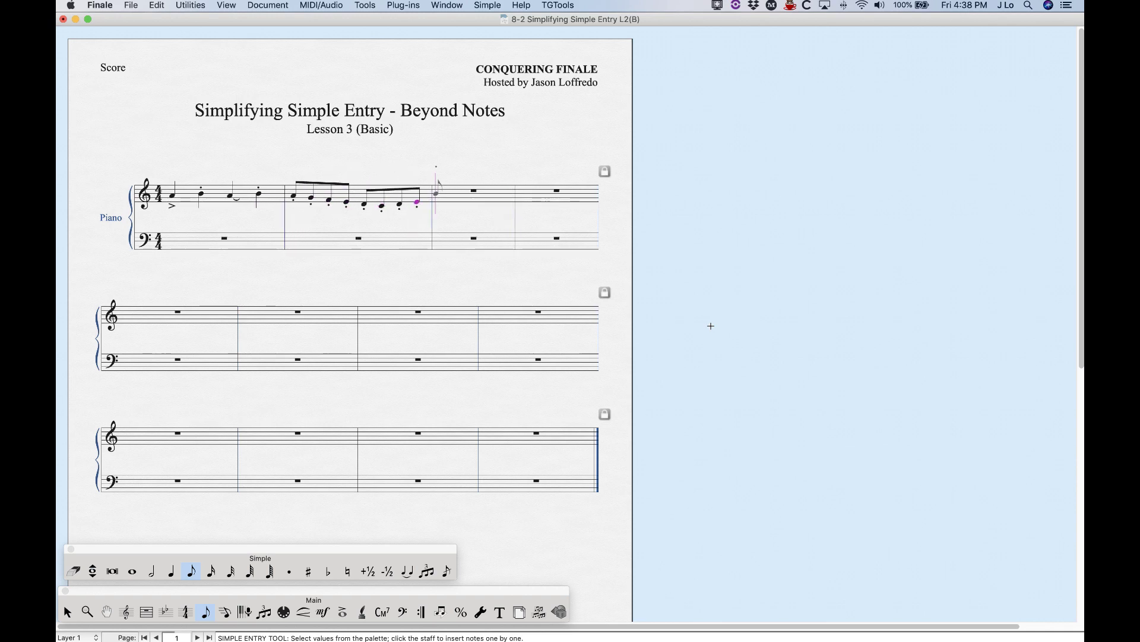
# Turn off the automatic staccato and fill treble measure three with plain eighth notes rising C, D, E, F, G, A, B, C
pyautogui.press('super+alt')
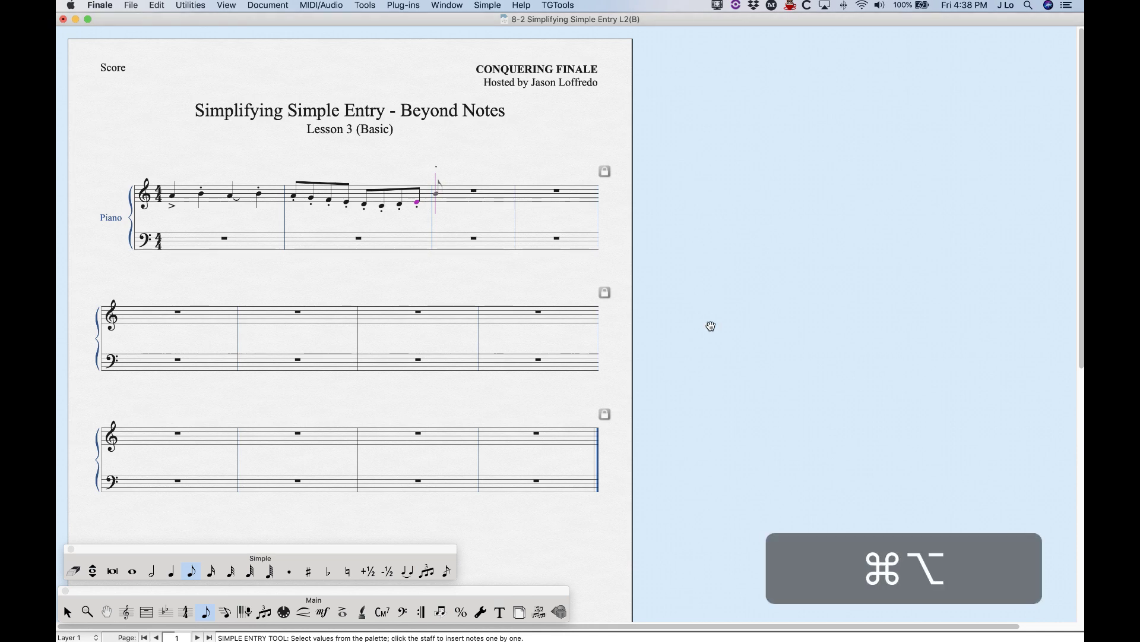
pyautogui.press('super+alt+shift+a')
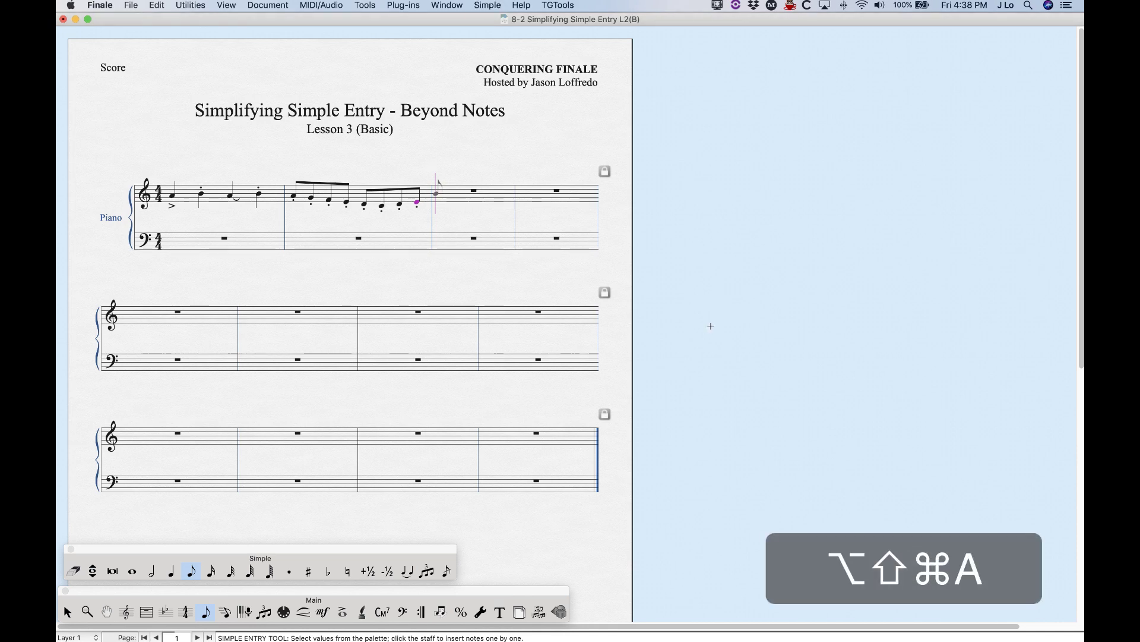
pyautogui.press('d')
pyautogui.press('e')
pyautogui.press('f')
pyautogui.press('g')
pyautogui.press('a')
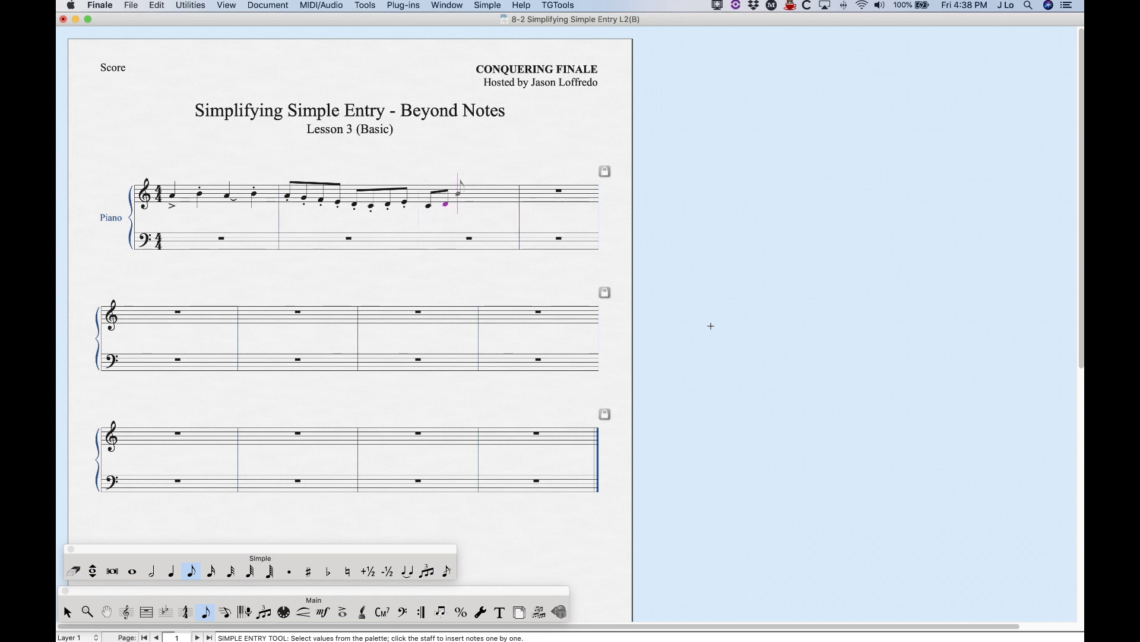
pyautogui.press('b')
pyautogui.press('c')
pyautogui.press('d')
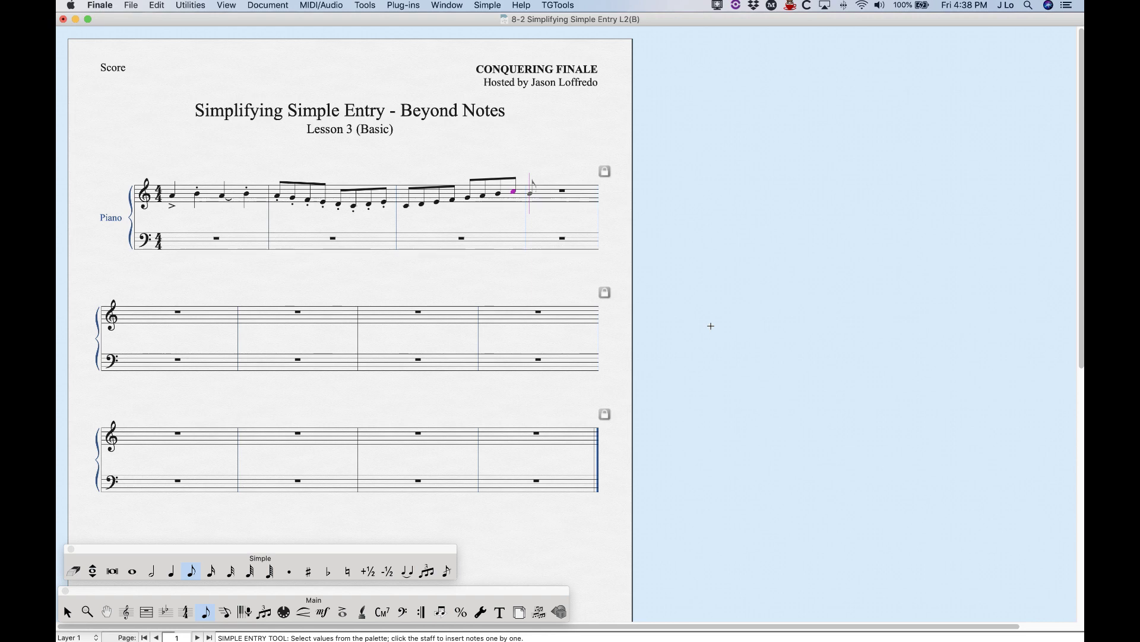
# Turn the automatic staccato back on and fill treble measure four with eighth notes descending C, B, A, G, F, E, D, C
pyautogui.press('super')
pyautogui.press('super+asterisk')
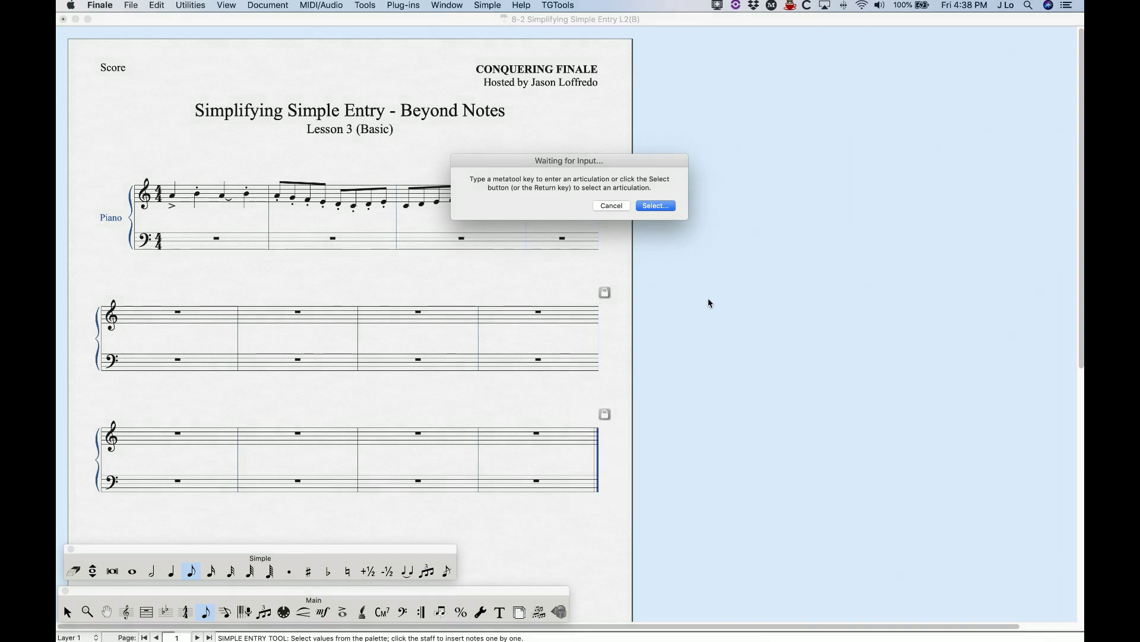
pyautogui.press('s')
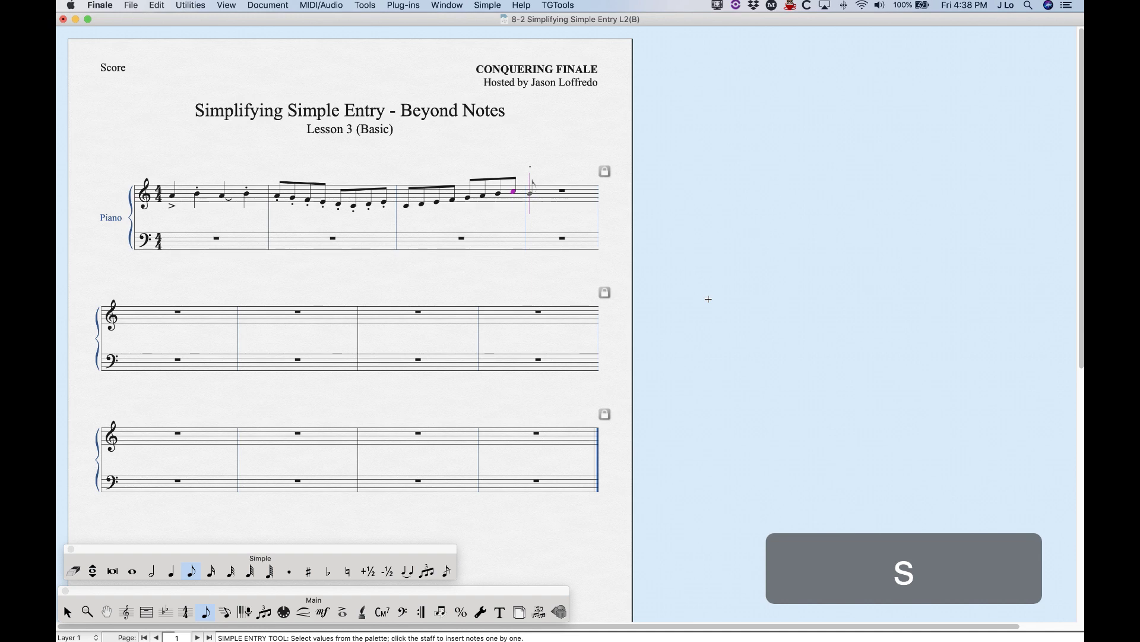
pyautogui.press('a')
pyautogui.press('g')
pyautogui.press('f')
pyautogui.press('e')
pyautogui.press('d')
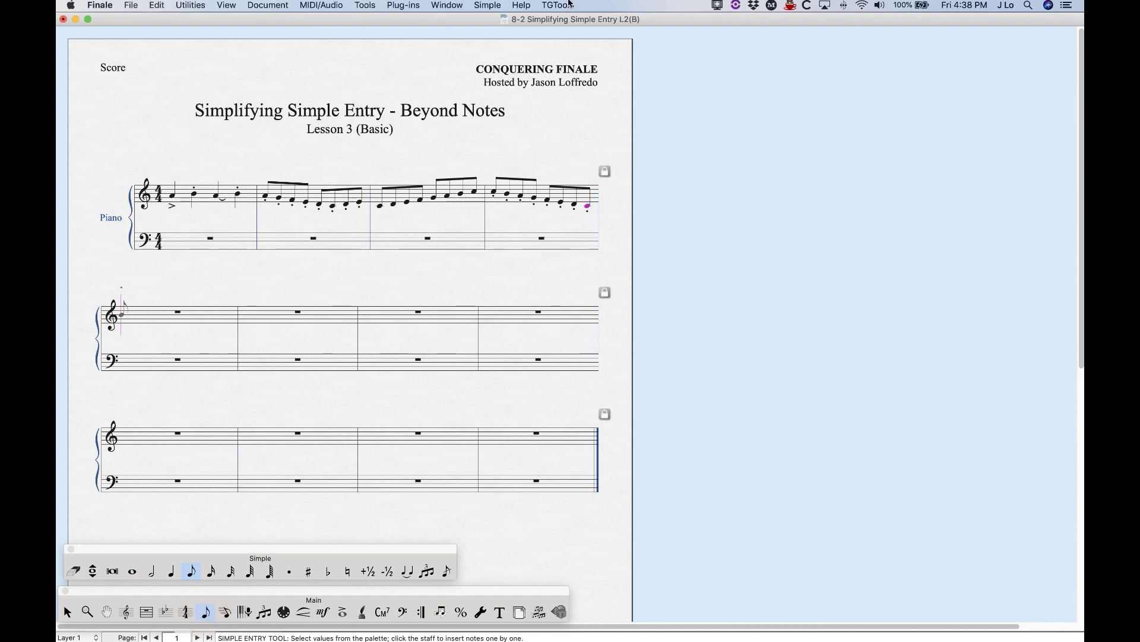
# In the Simple Entry options, change the keyboard shortcut set to the laptop layout and confirm
pyautogui.click(491, 5)
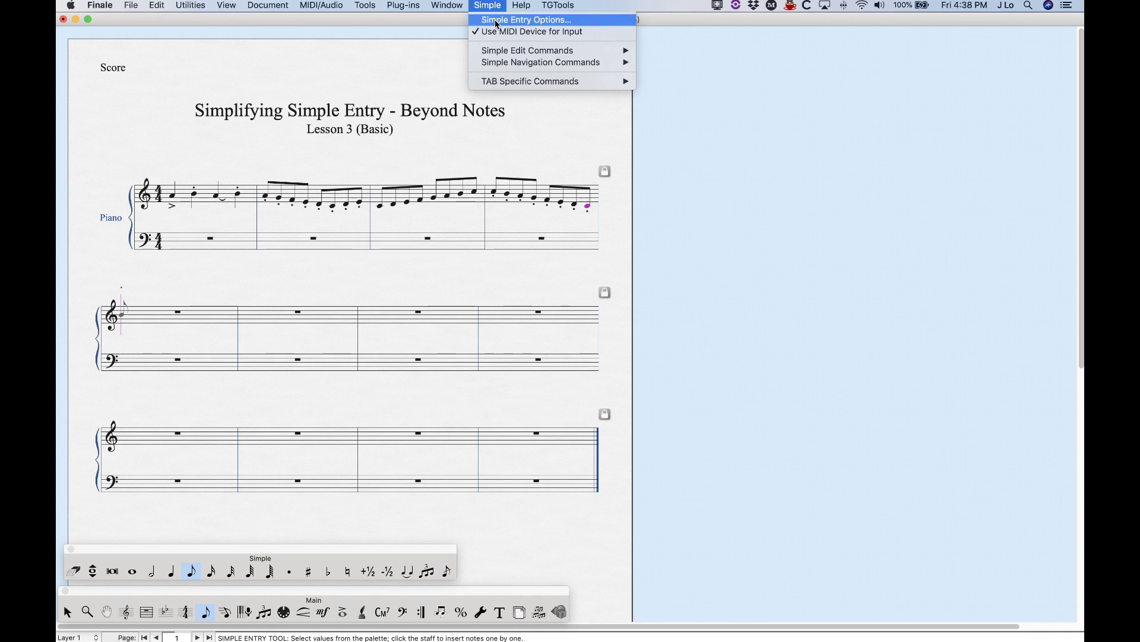
pyautogui.click(498, 21)
pyautogui.click(543, 262)
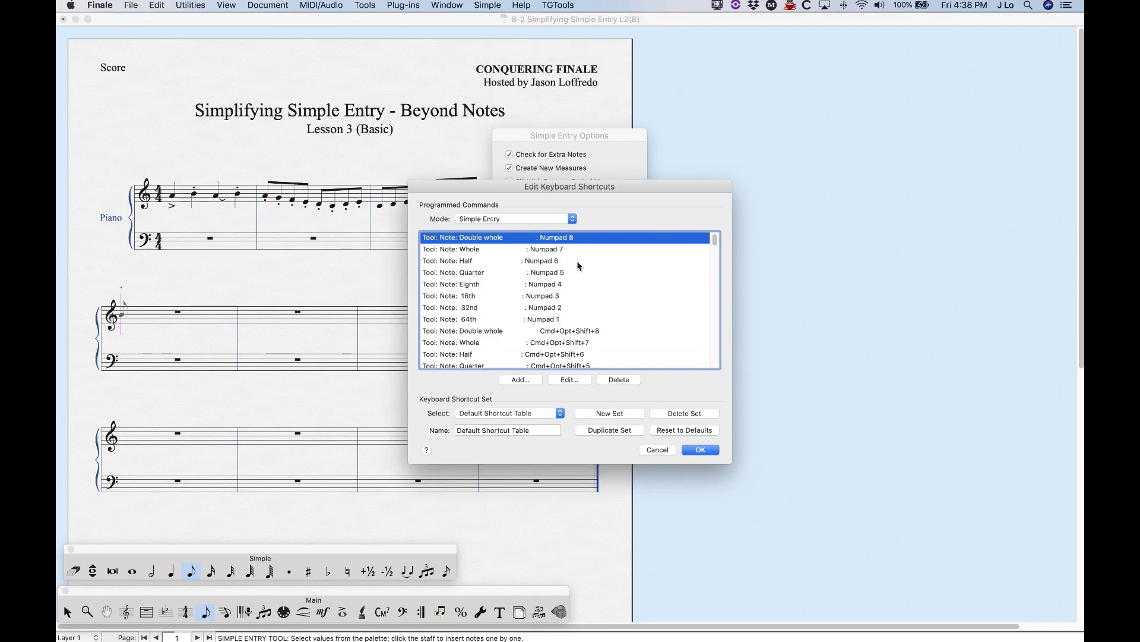
pyautogui.click(544, 414)
pyautogui.click(531, 423)
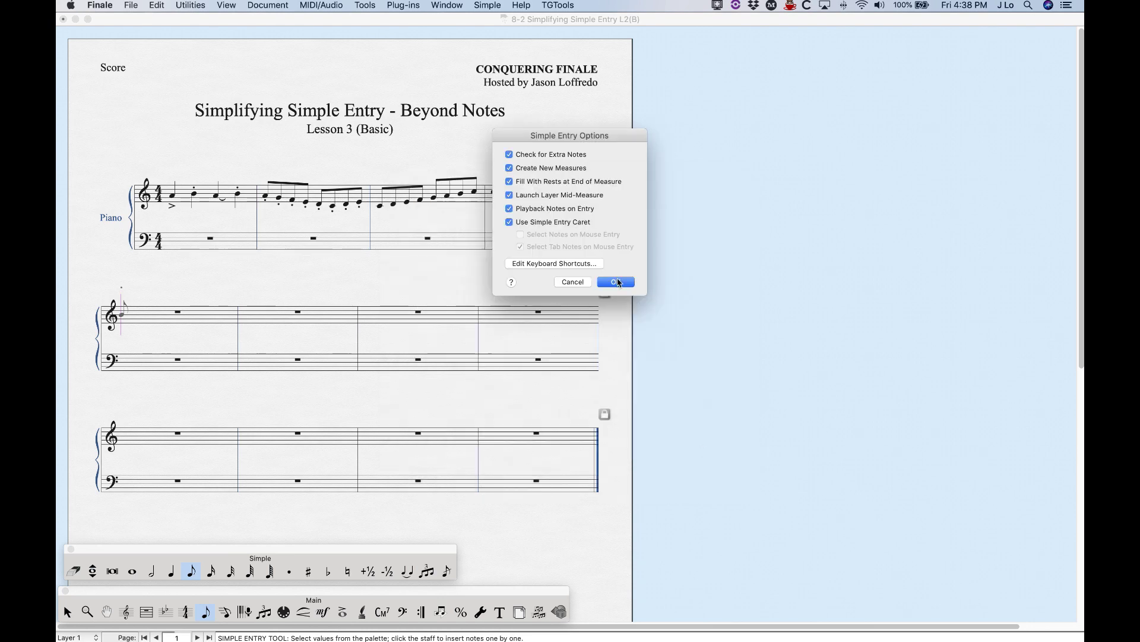
pyautogui.click(615, 282)
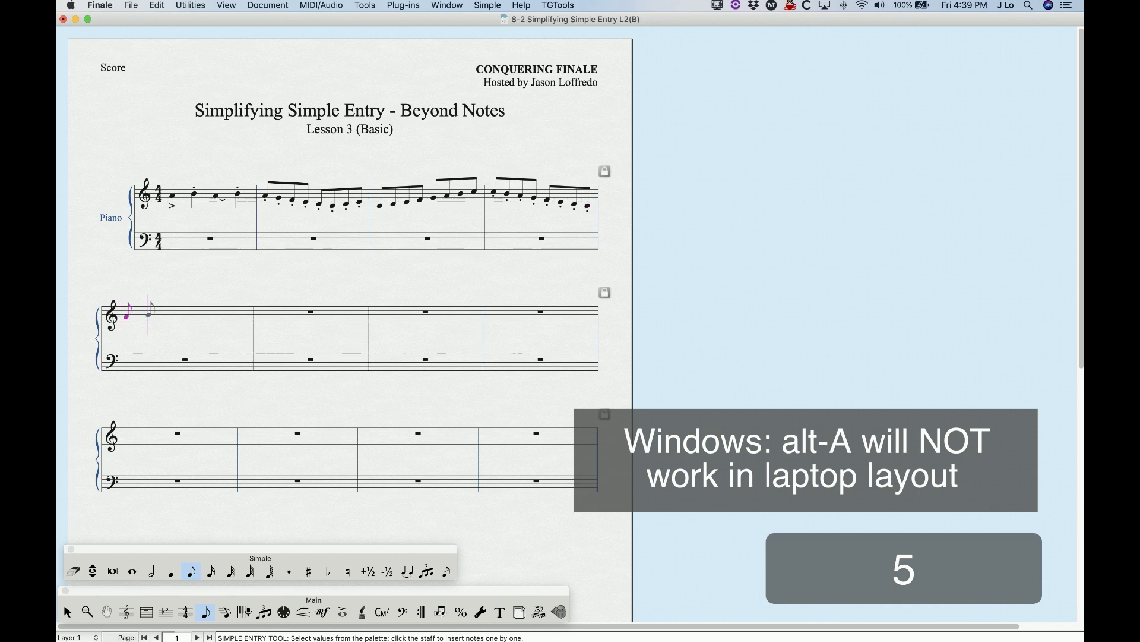
# Add a staccato to the eighth-note A at the start of the second system's treble staff
pyautogui.hotkey('alt', 'a')
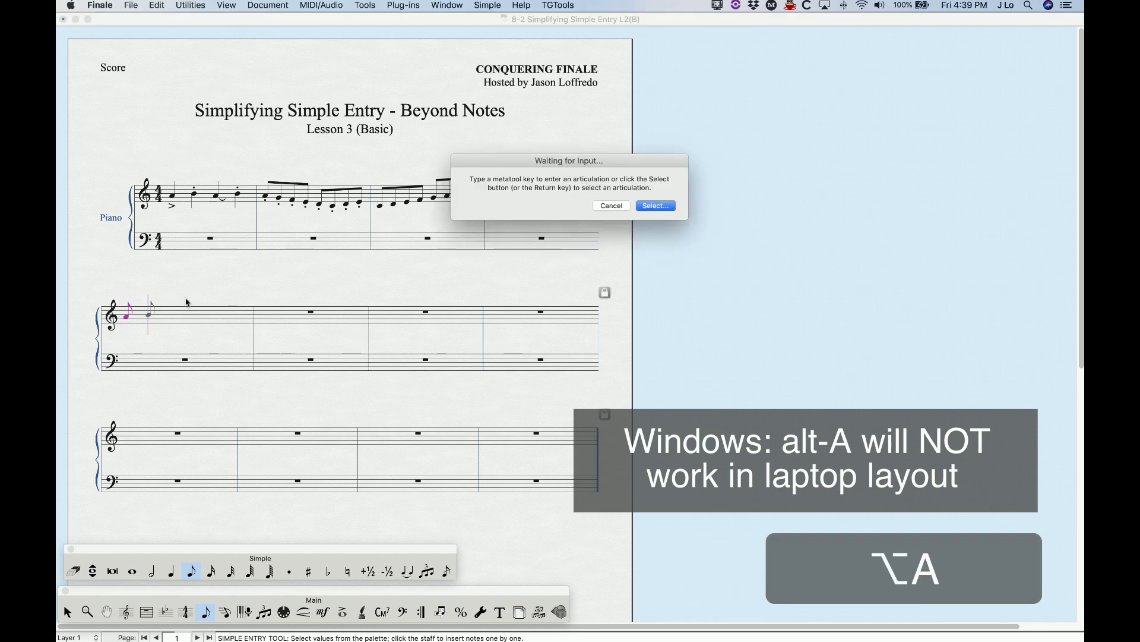
pyautogui.press('s')
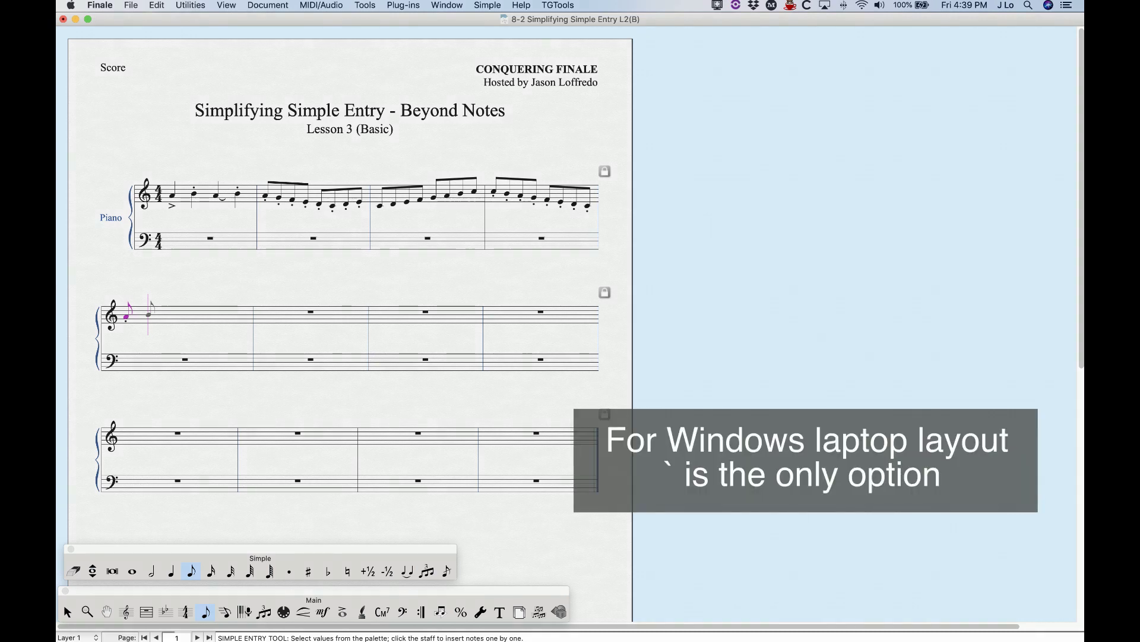
# Enter an eighth-note D after the opening A in the second system's treble staff and add an accent to it
pyautogui.press('d')
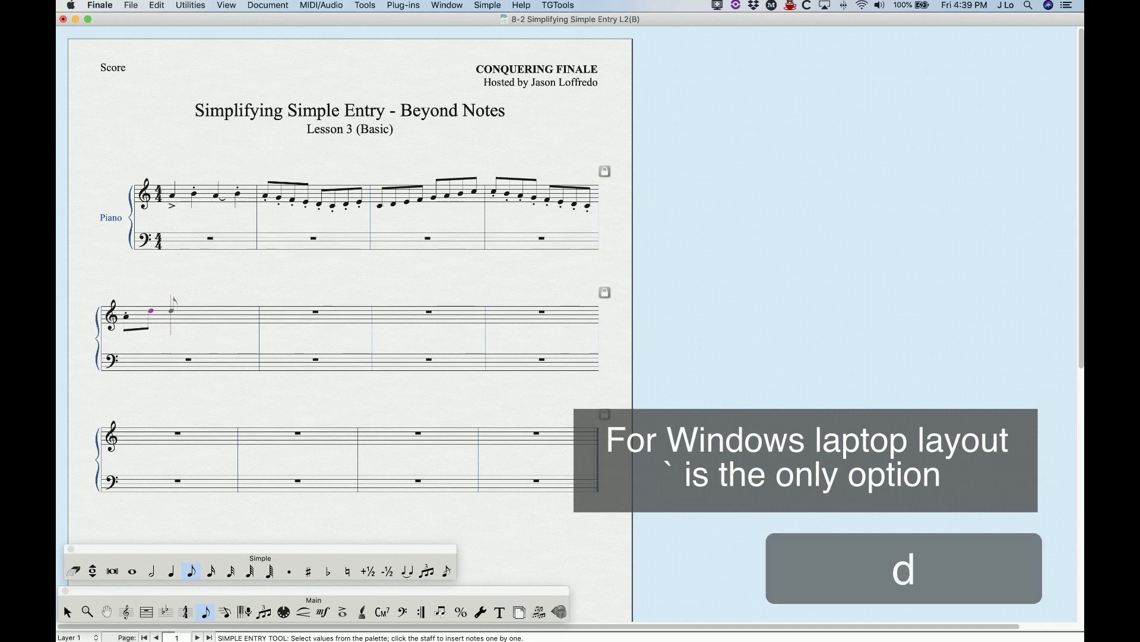
pyautogui.press('`')
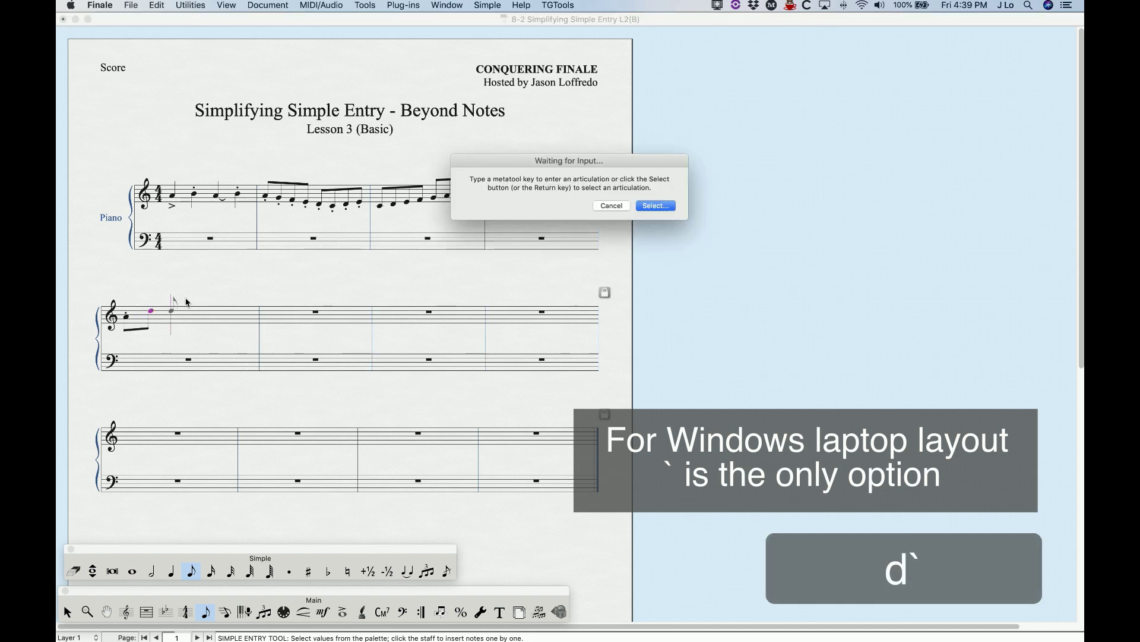
pyautogui.press('a')
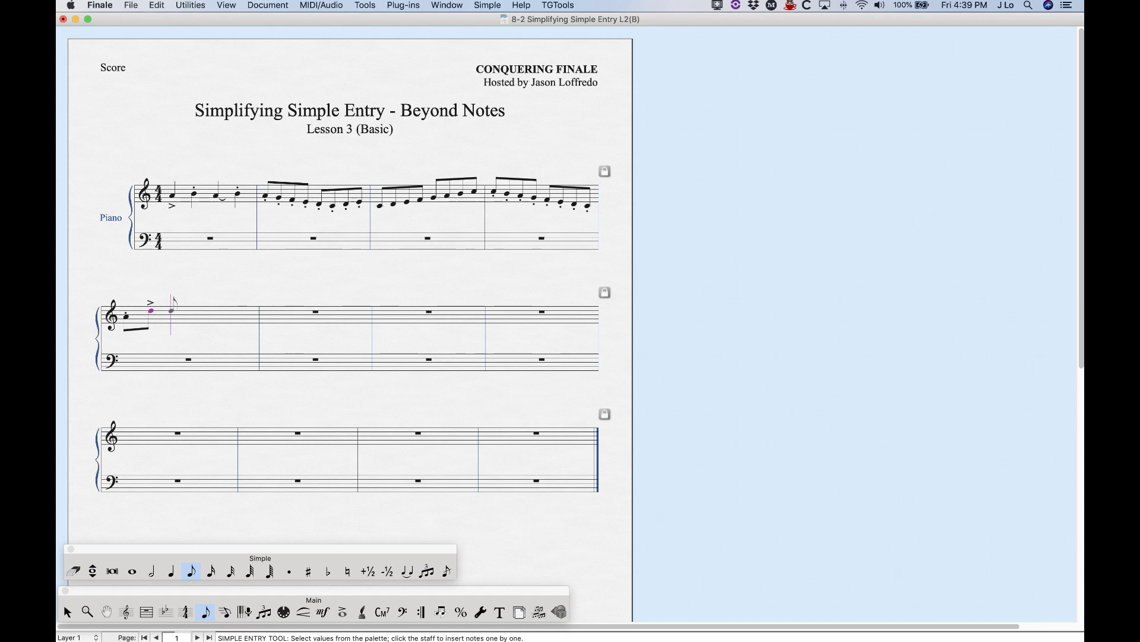
# Turn on the automatic staccato and fill the rest of treble measure five with eighth notes descending C, B, A, G, F, E
pyautogui.press('super+shift')
pyautogui.press('super+shift')
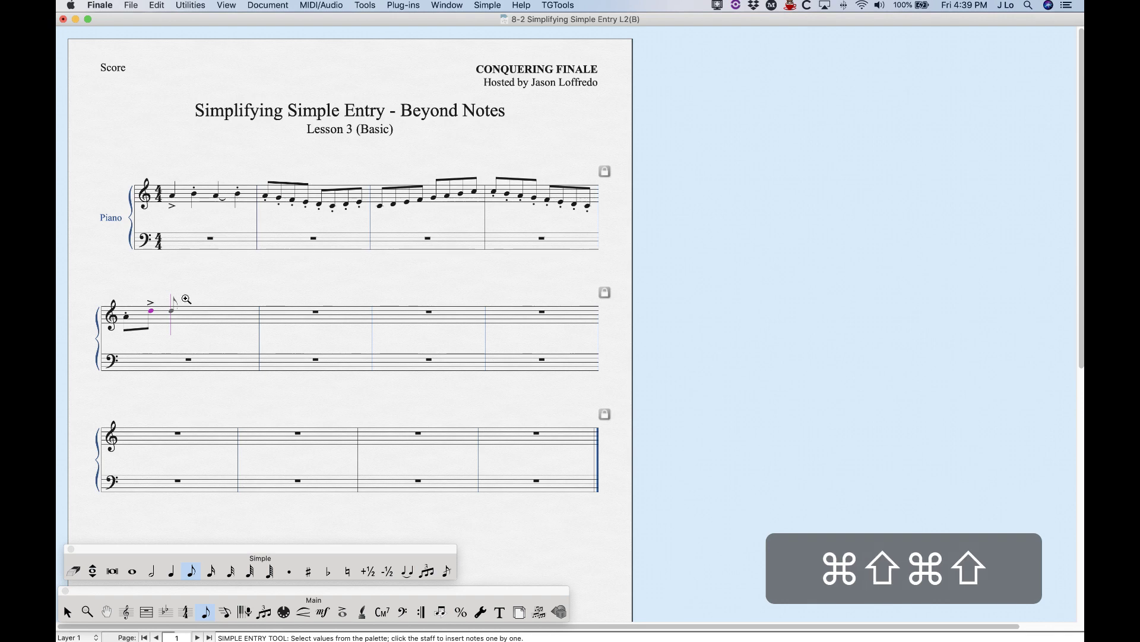
pyautogui.press('super+shift+grave')
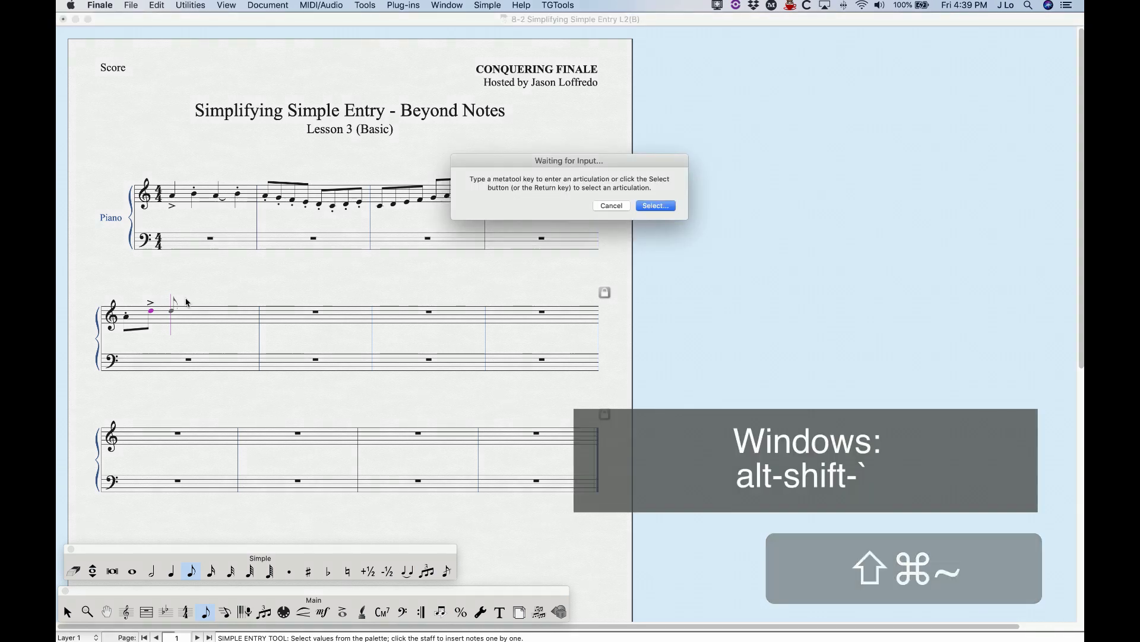
pyautogui.press('s')
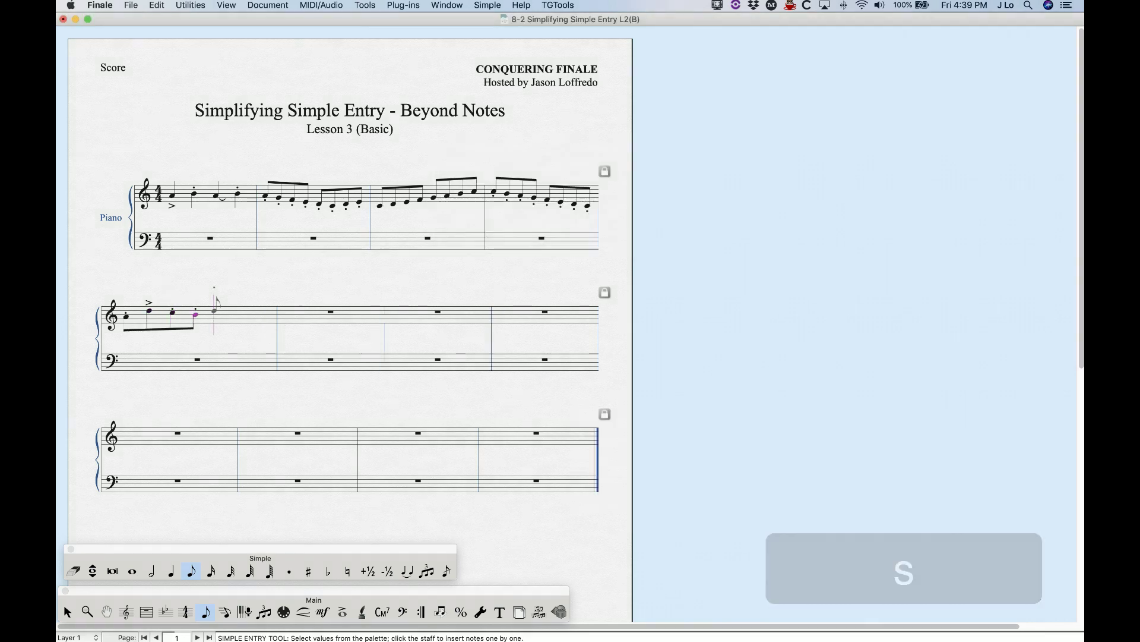
pyautogui.press('f')
pyautogui.press('e')
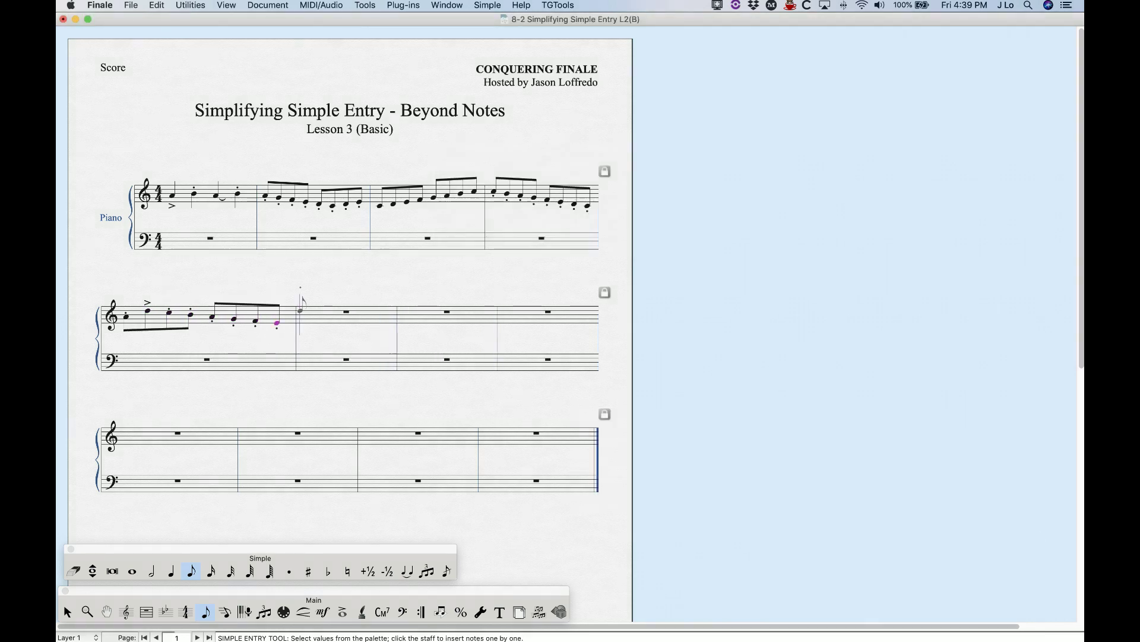
# Turn off the automatic staccato and start treble measure six with a quarter-note A
pyautogui.press('super+shift')
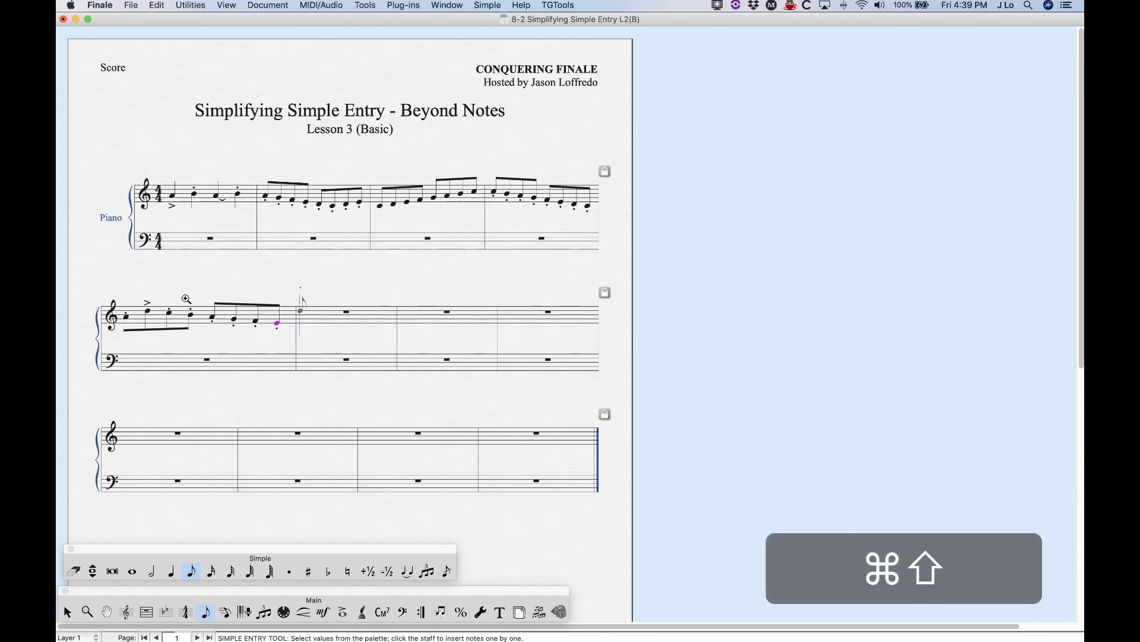
pyautogui.press('super+shift+grave')
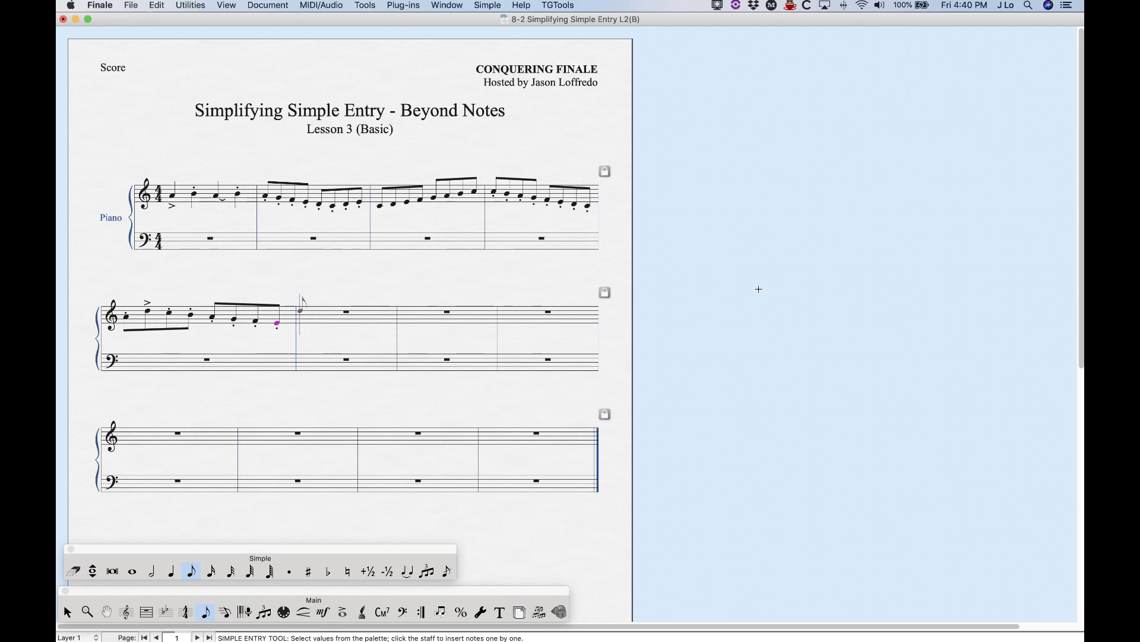
pyautogui.press('5')
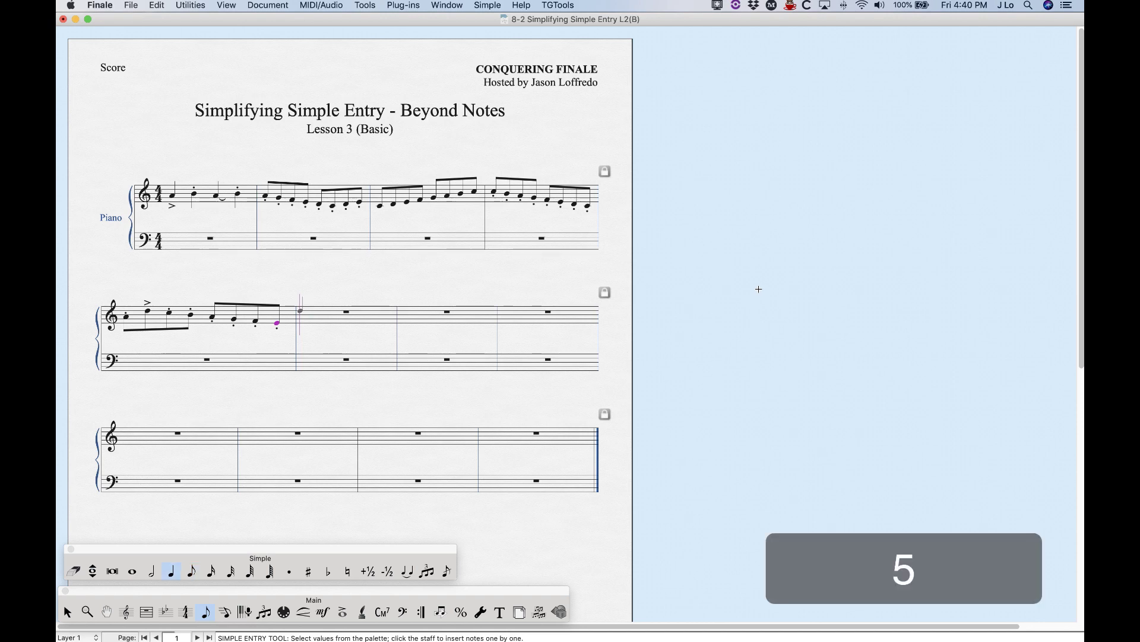
pyautogui.press('b')
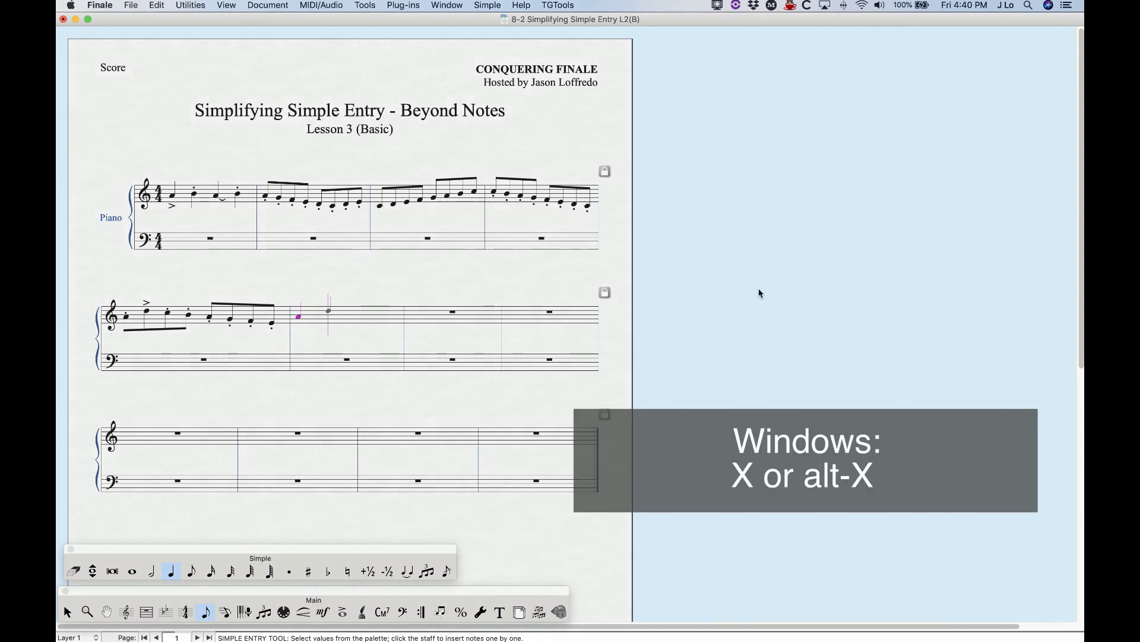
# Add a forte (f) dynamic to the quarter-note A and follow it with a quarter-note B marked ff
pyautogui.press('x')
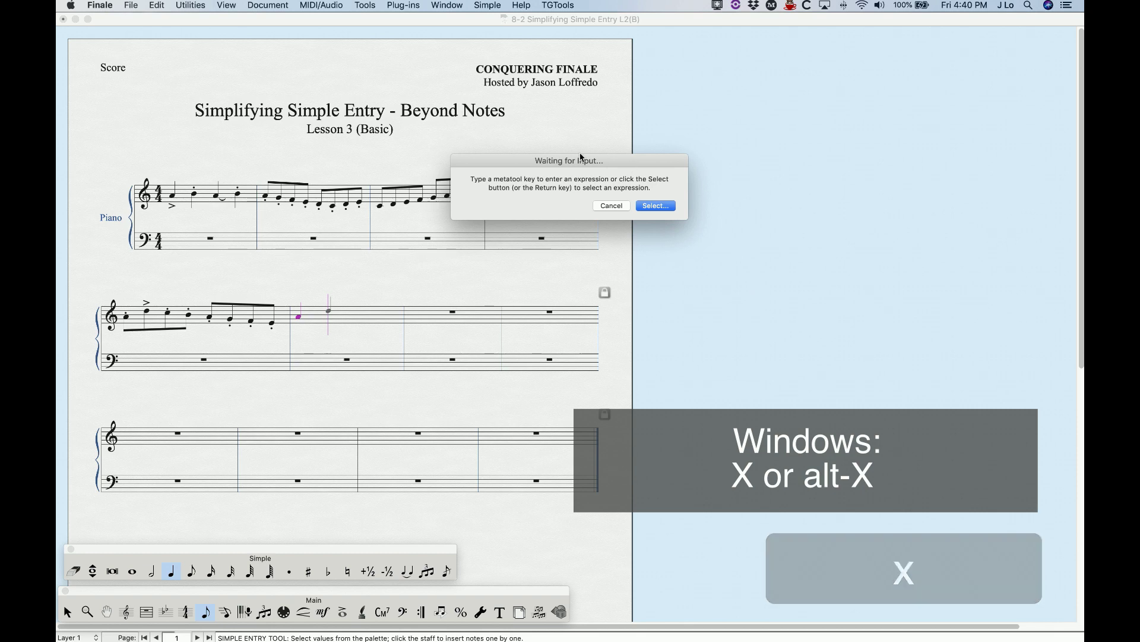
pyautogui.moveTo(603, 162); pyautogui.dragTo(723, 254)
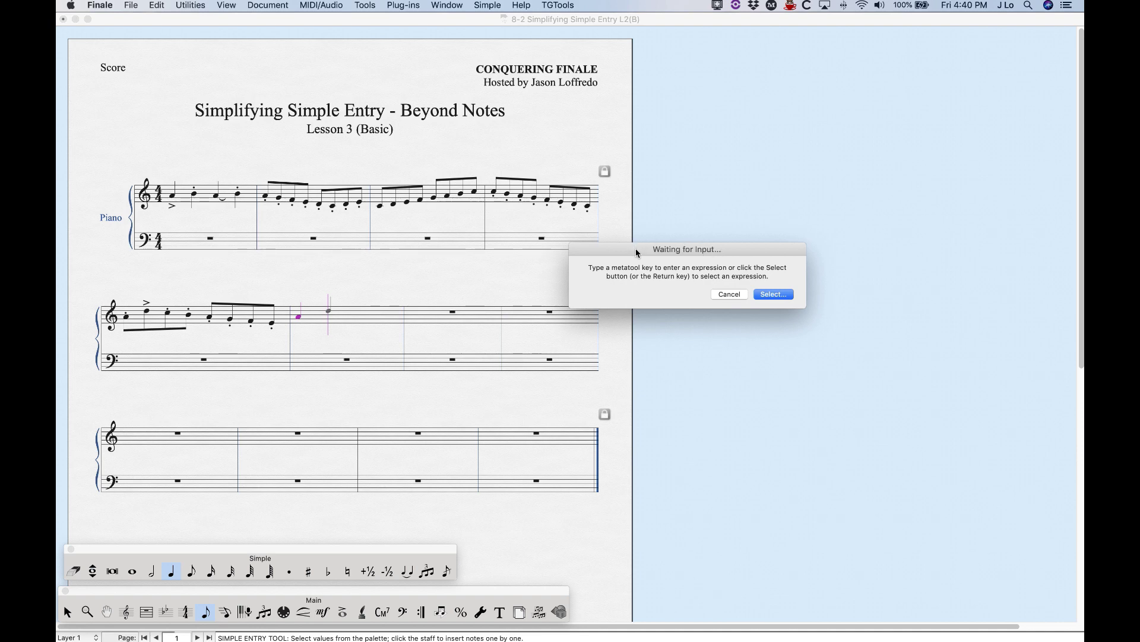
pyautogui.press('4')
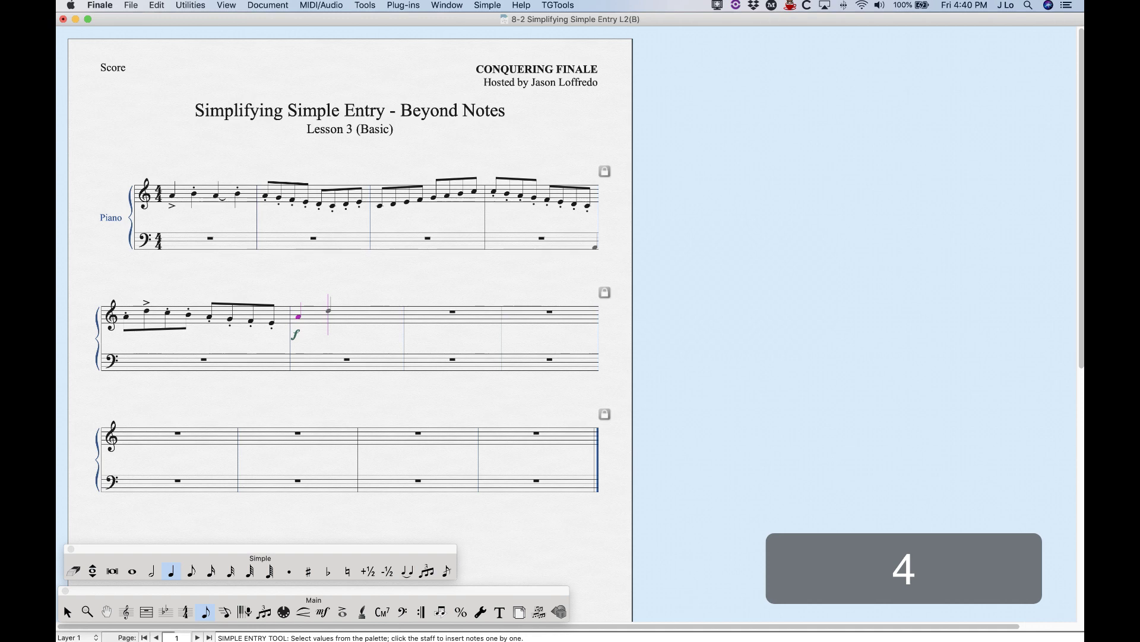
pyautogui.press('b')
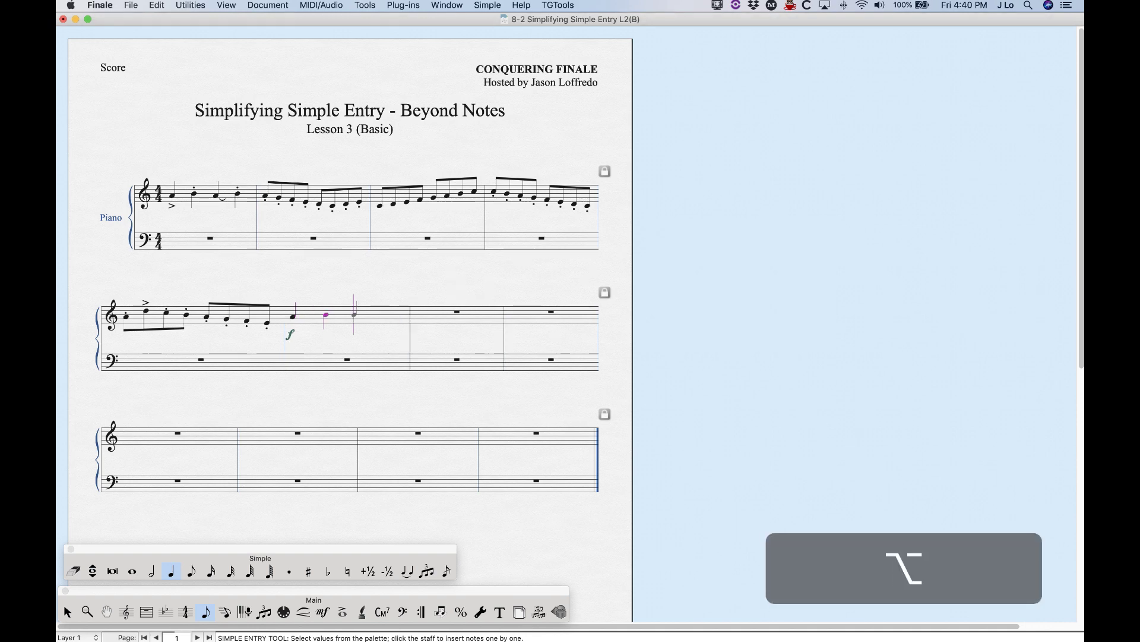
pyautogui.hotkey('alt', 'x')
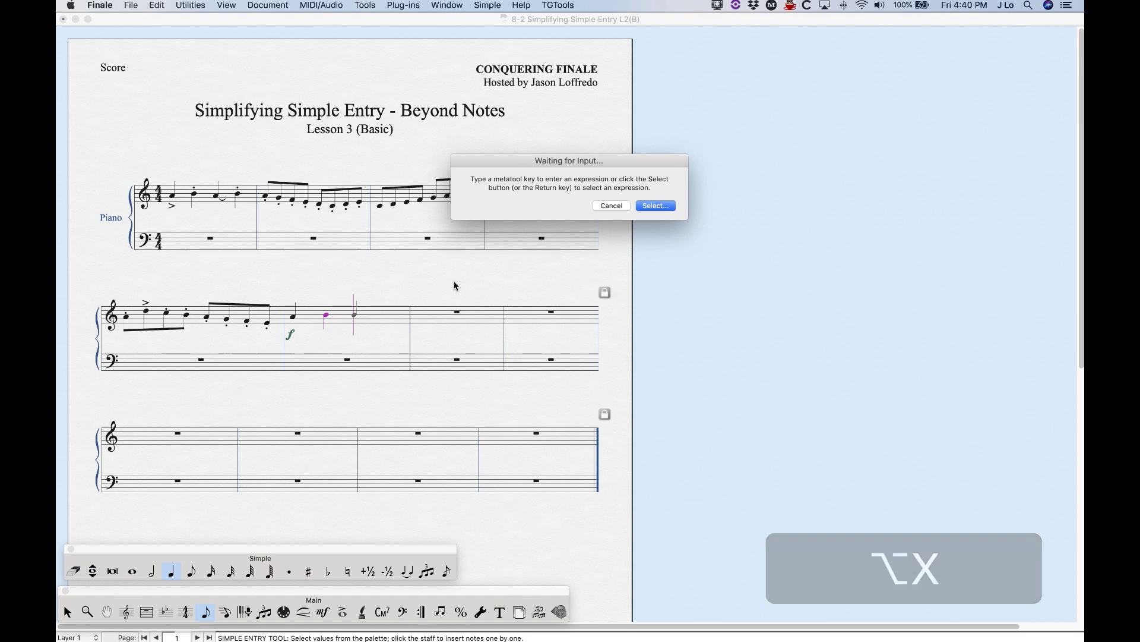
pyautogui.press('3')
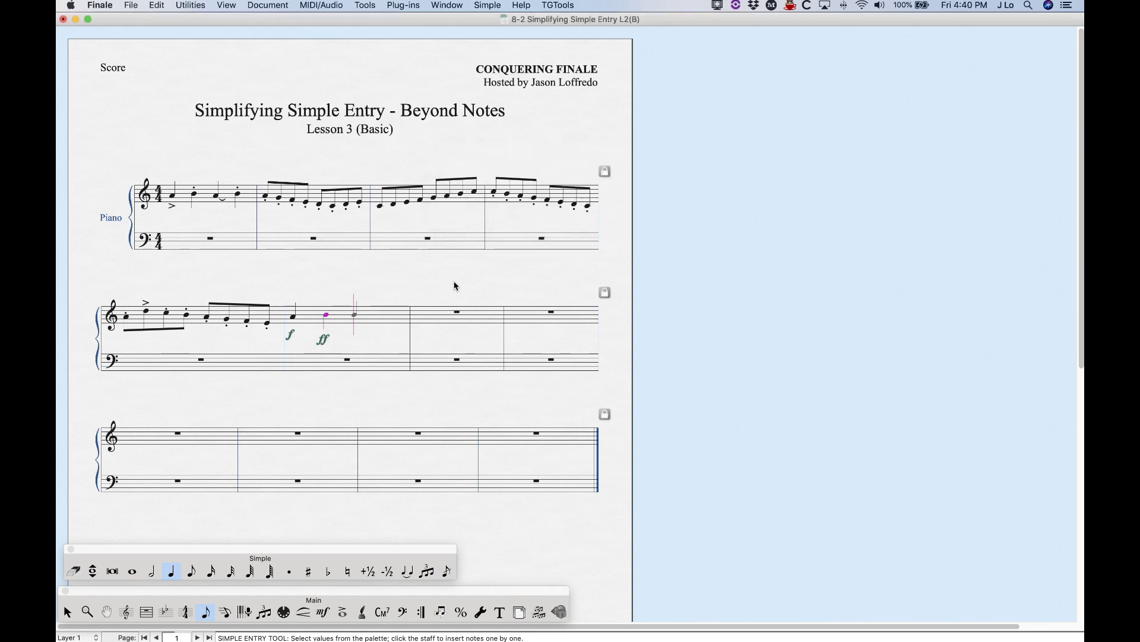
# Enter a quarter-note A marked with the expressive text "agitato" and complete treble measure six with another quarter-note A
pyautogui.press('a')
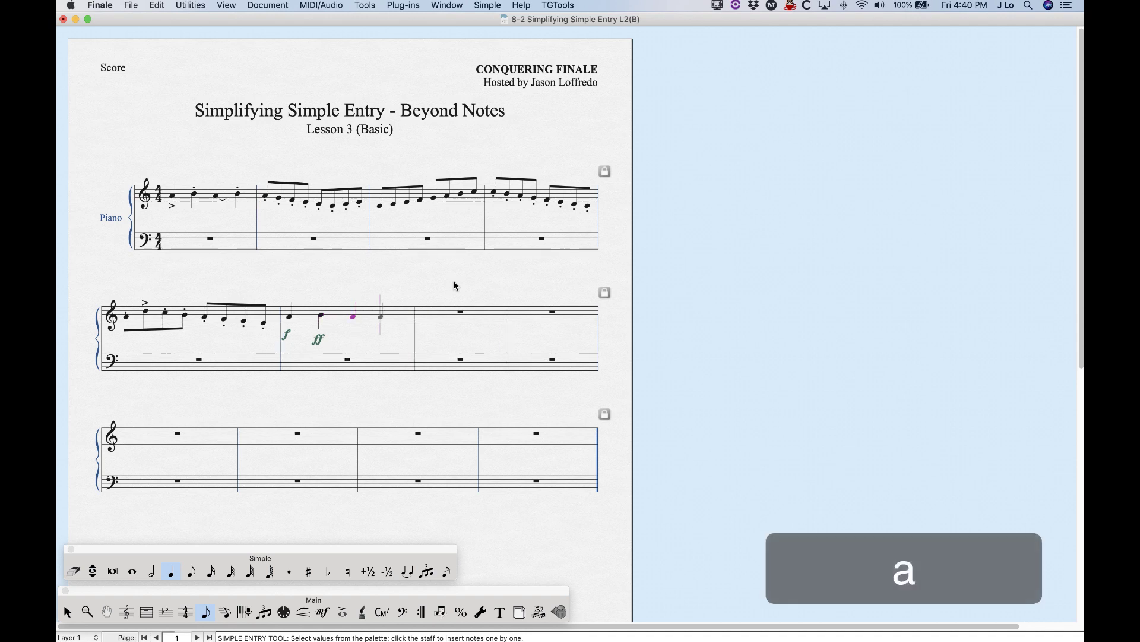
pyautogui.press('x')
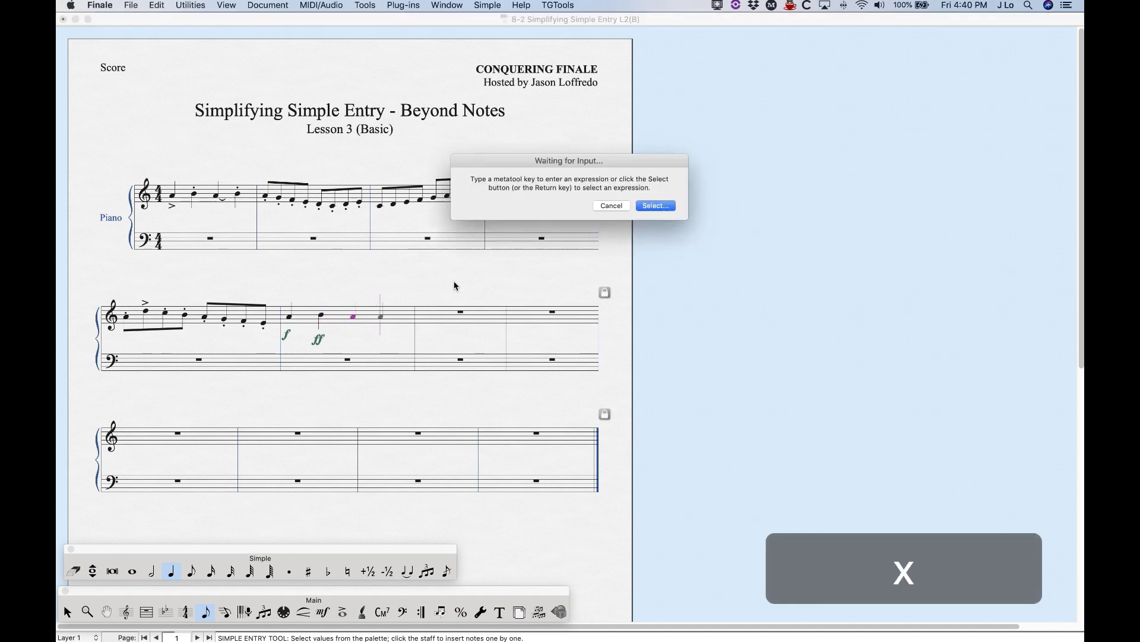
pyautogui.click(656, 205)
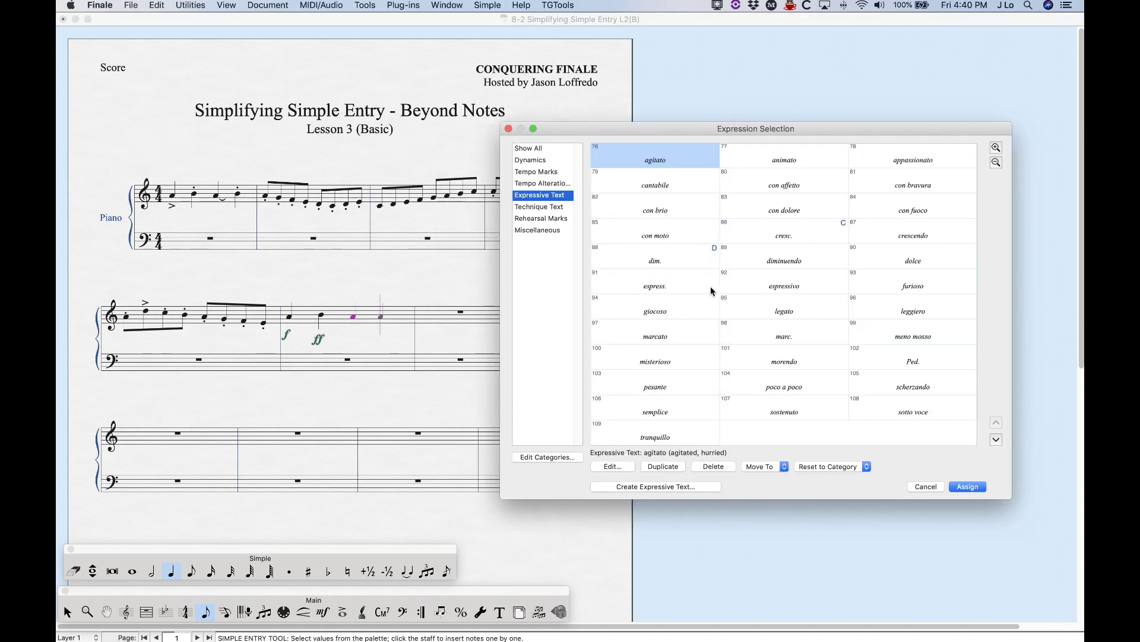
pyautogui.click(549, 172)
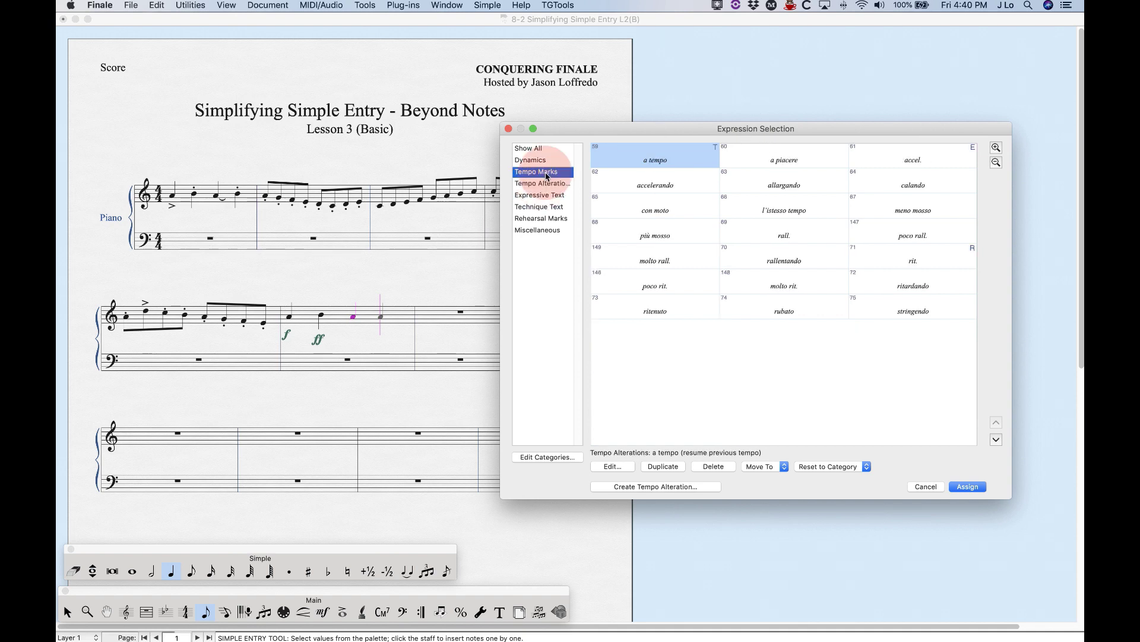
pyautogui.click(537, 160)
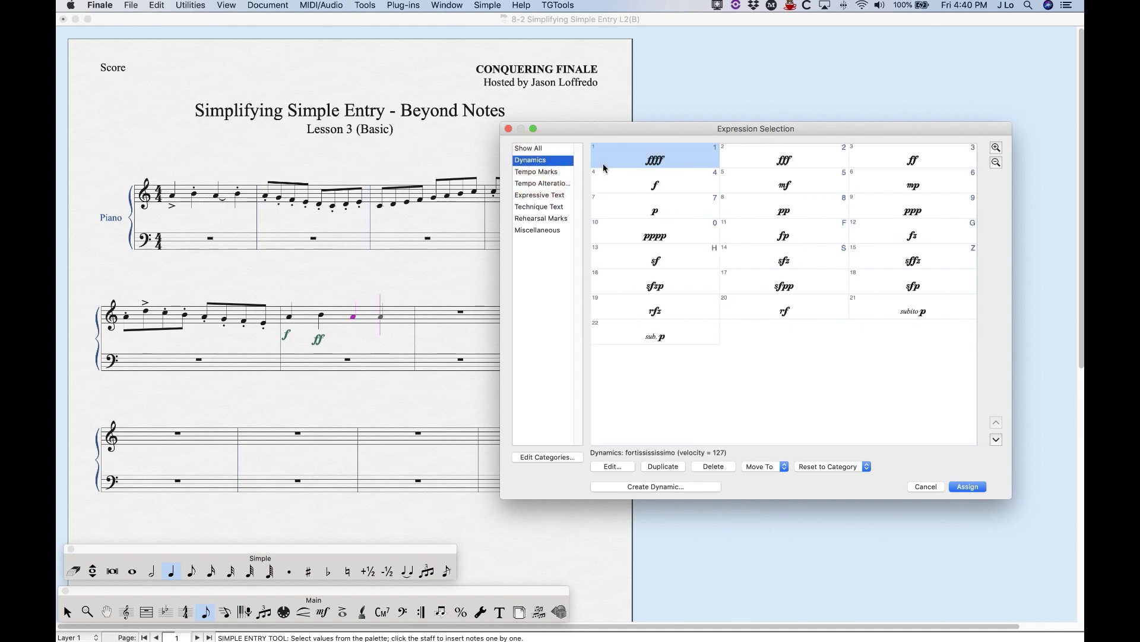
pyautogui.click(541, 184)
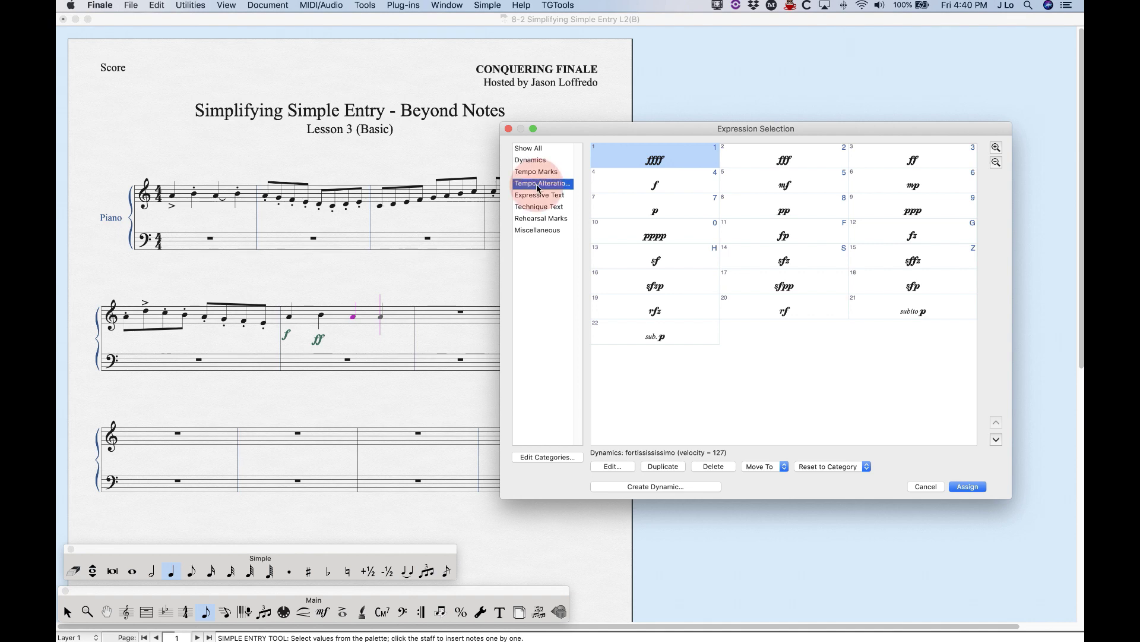
pyautogui.click(541, 198)
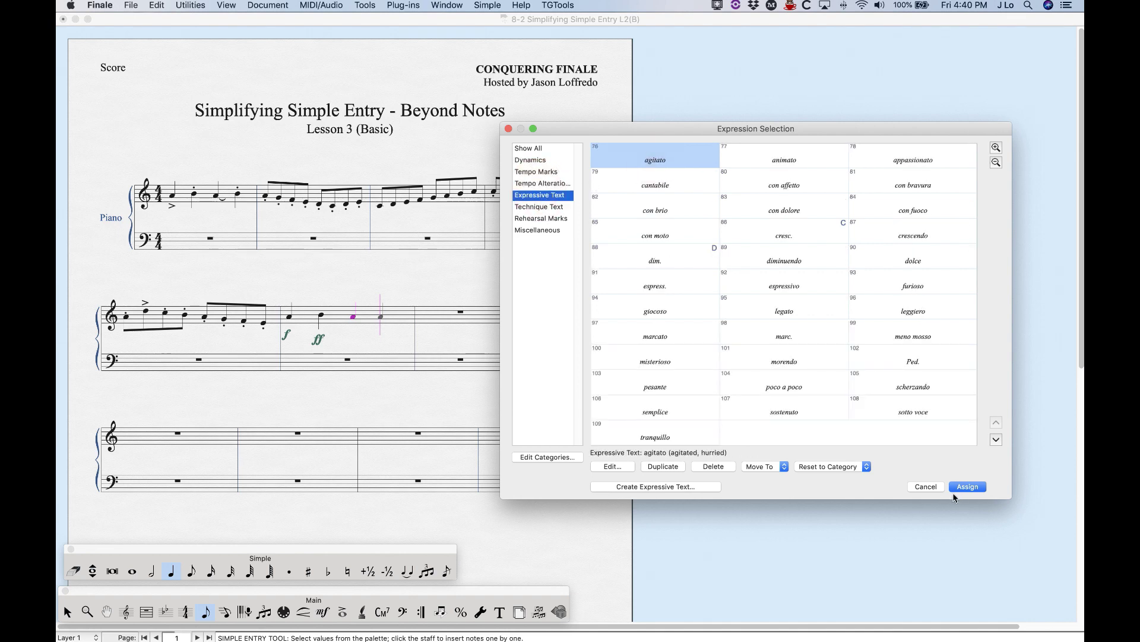
pyautogui.click(973, 489)
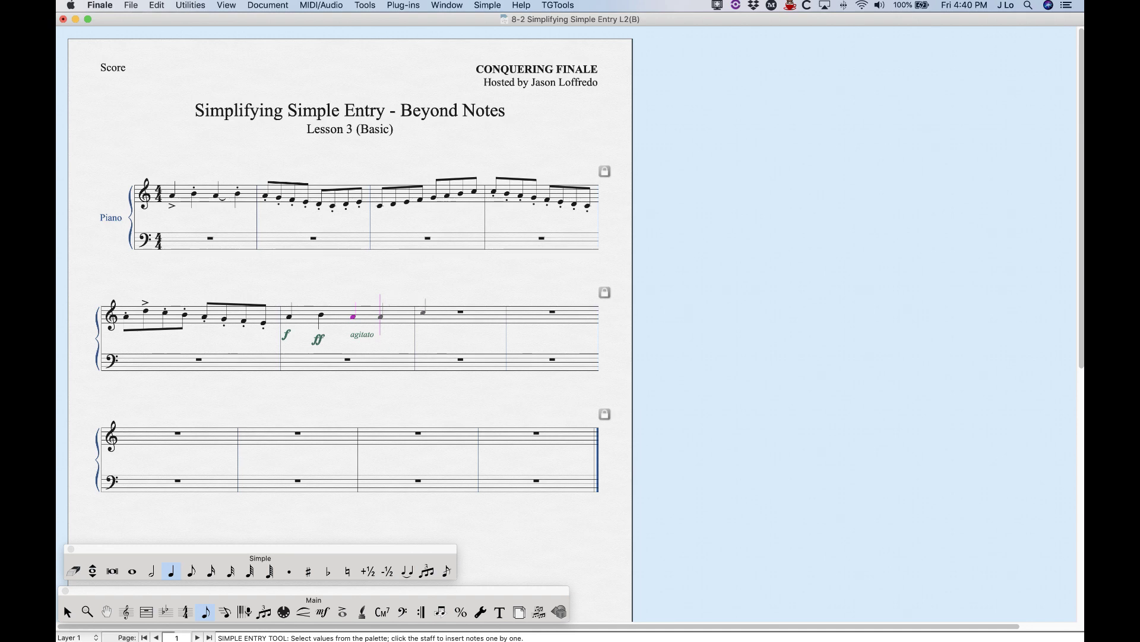
pyautogui.press('a')
# Change the upper staff to bass clef from measure seven onward
pyautogui.press('alt')
pyautogui.hotkey('alt', 'c')
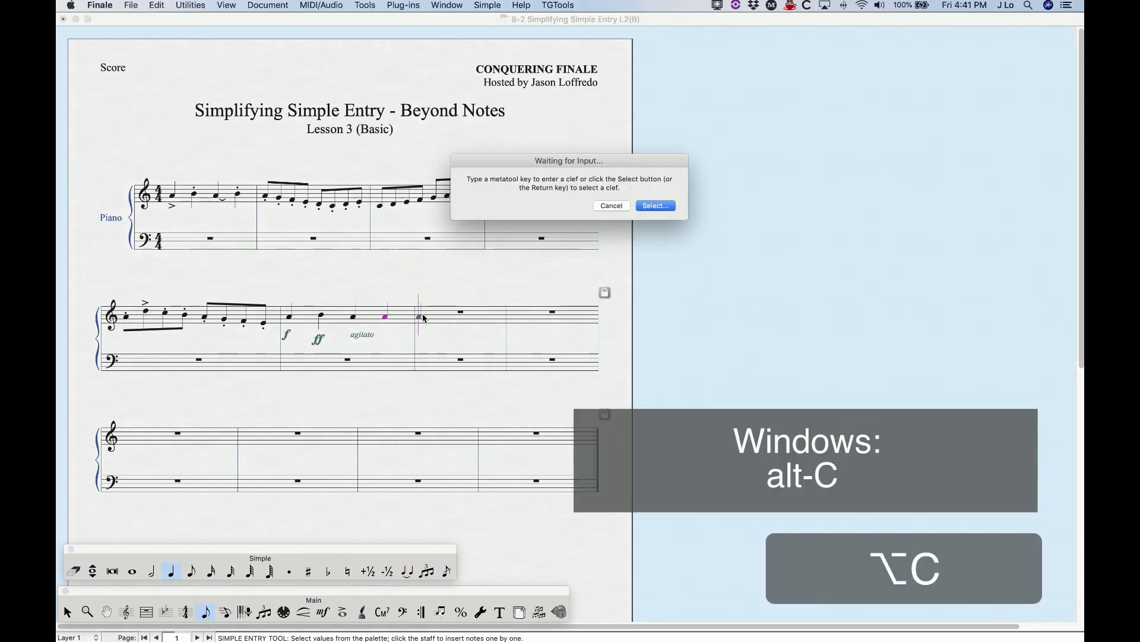
pyautogui.moveTo(494, 160); pyautogui.dragTo(634, 245)
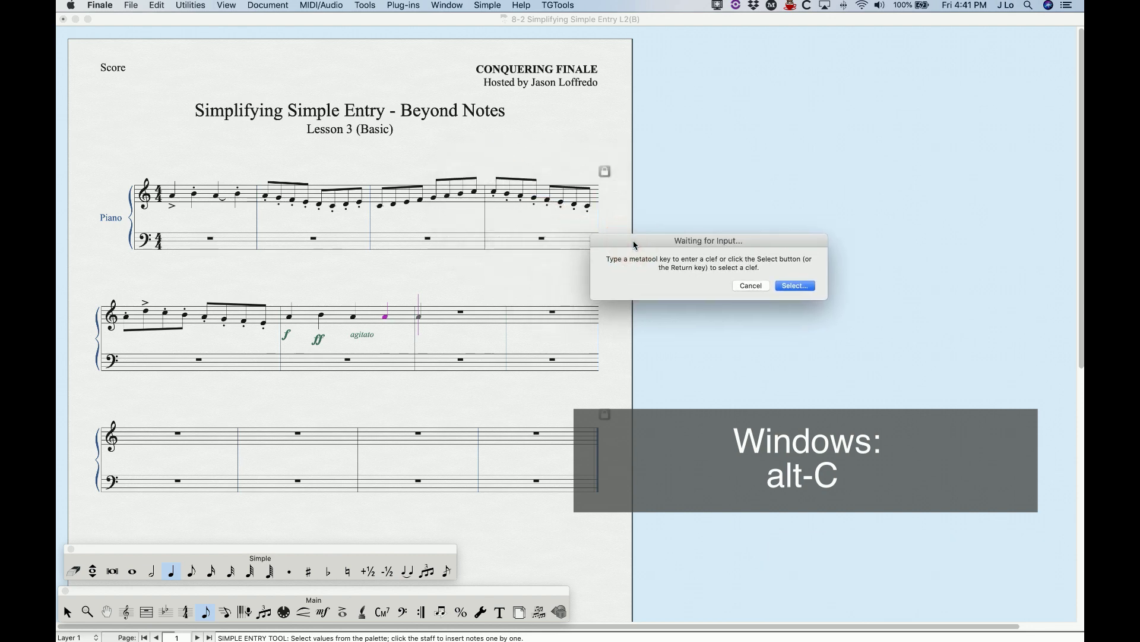
pyautogui.press('4')
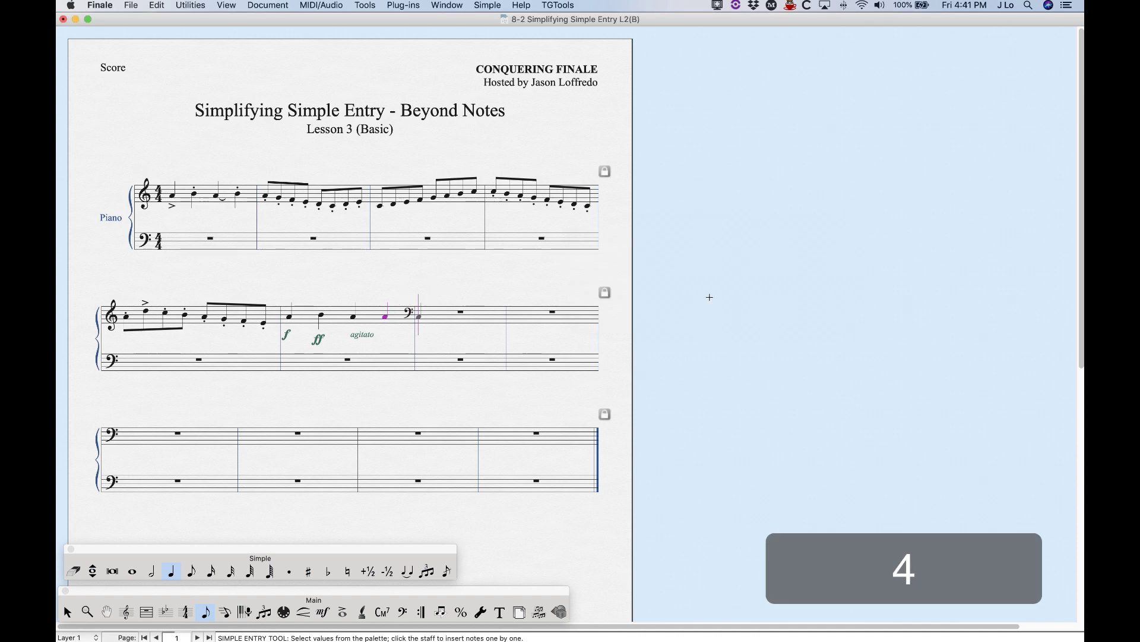
# Return the upper staff to treble clef from measure seven, and reapply treble through the clef selection up to the next clef change
pyautogui.hotkey('alt', 'c')
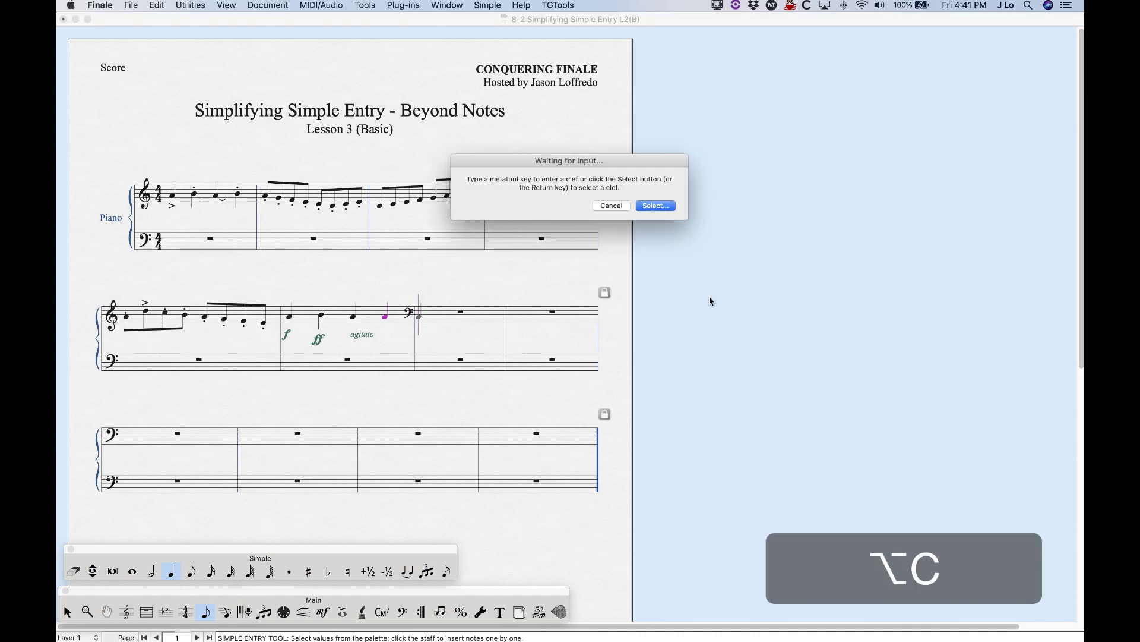
pyautogui.press('1')
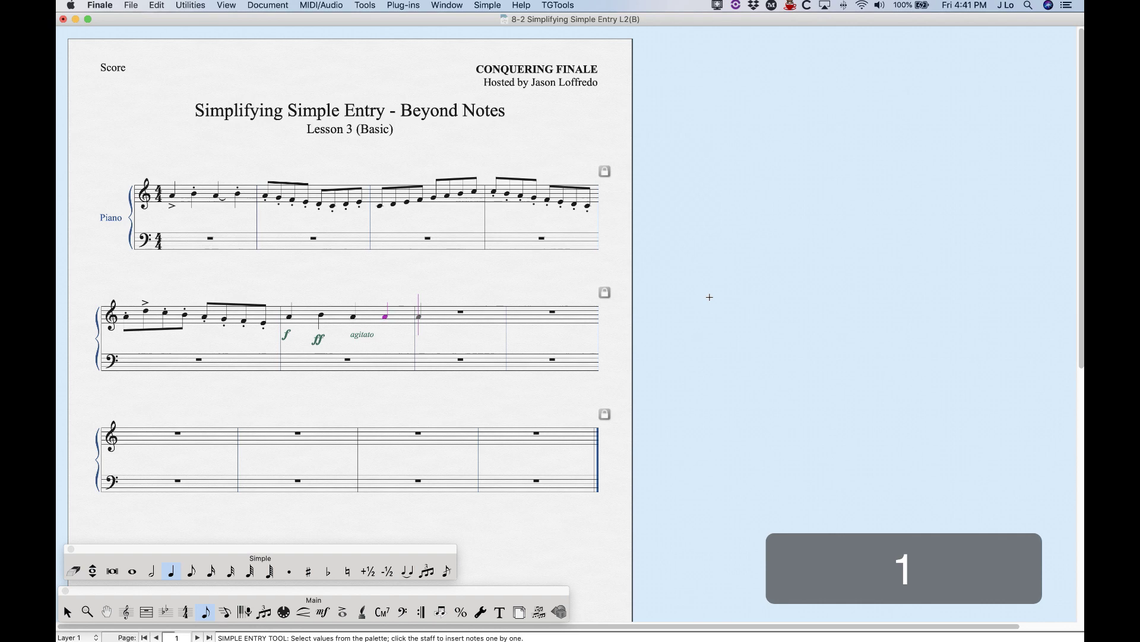
pyautogui.hotkey('alt', 'c')
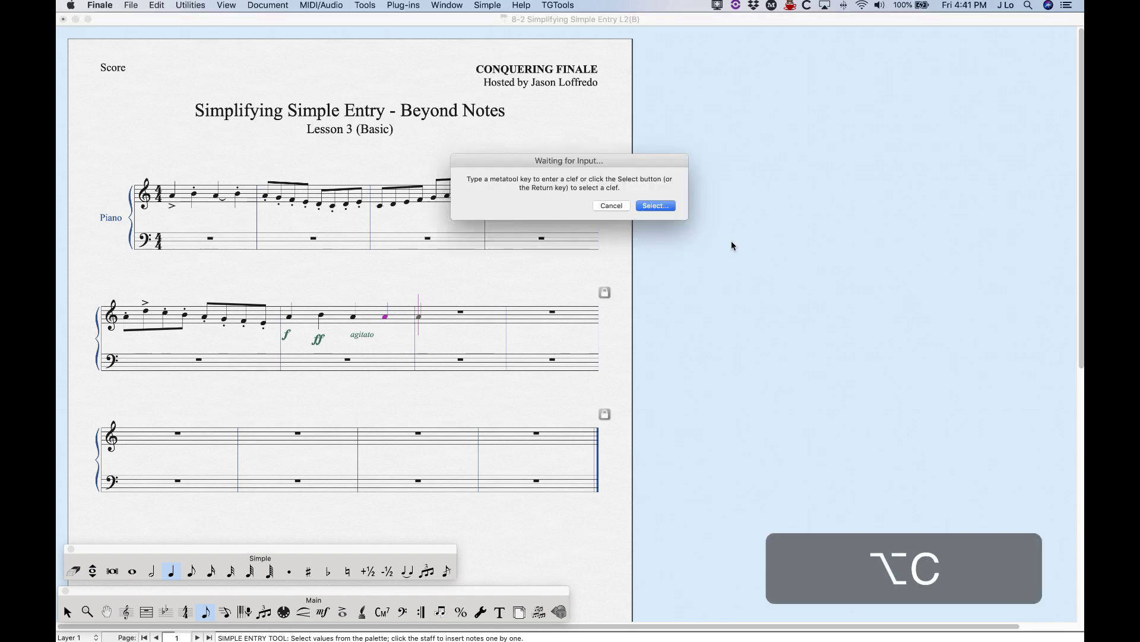
pyautogui.click(648, 206)
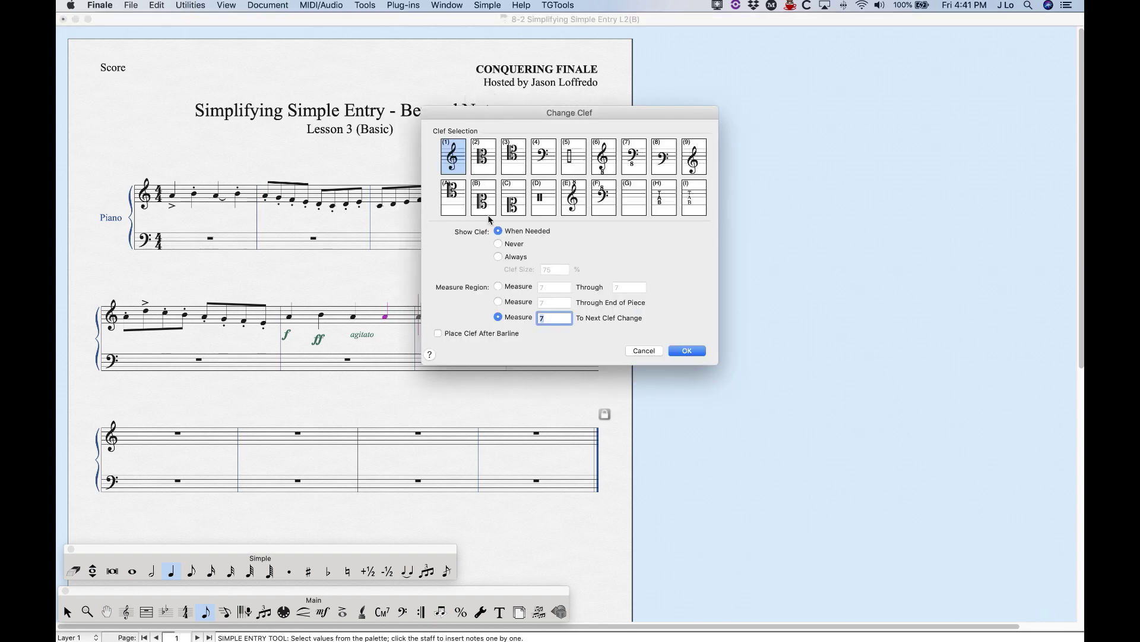
pyautogui.click(678, 350)
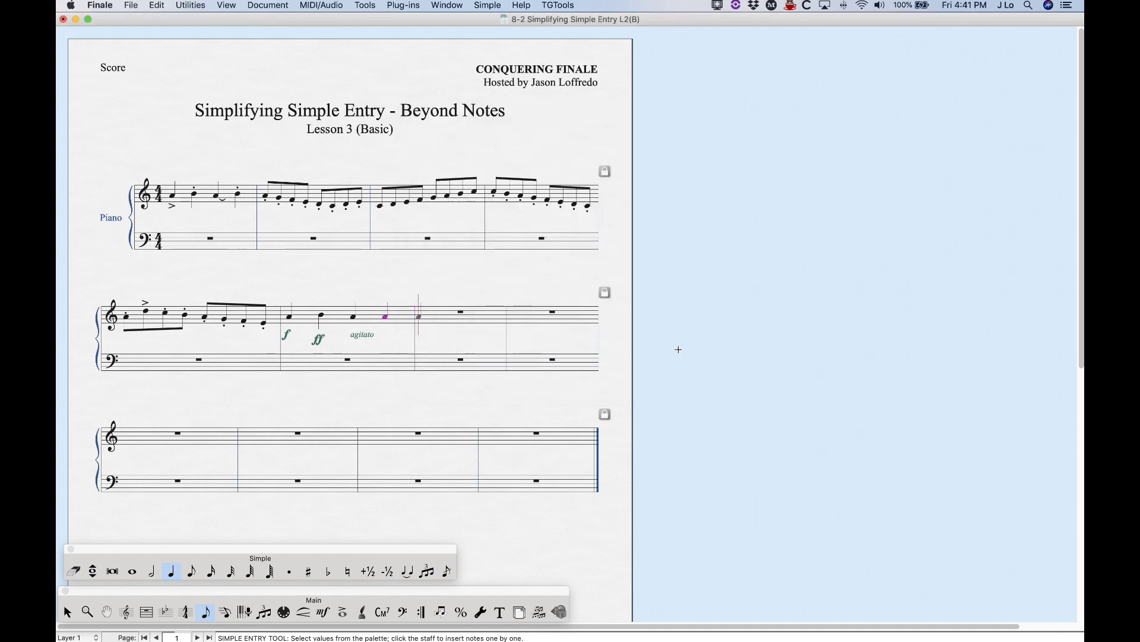
# Change the time signature at measure seven to 3/4, followed by a change to 2/4 at the same measure
pyautogui.hotkey('alt', 't')
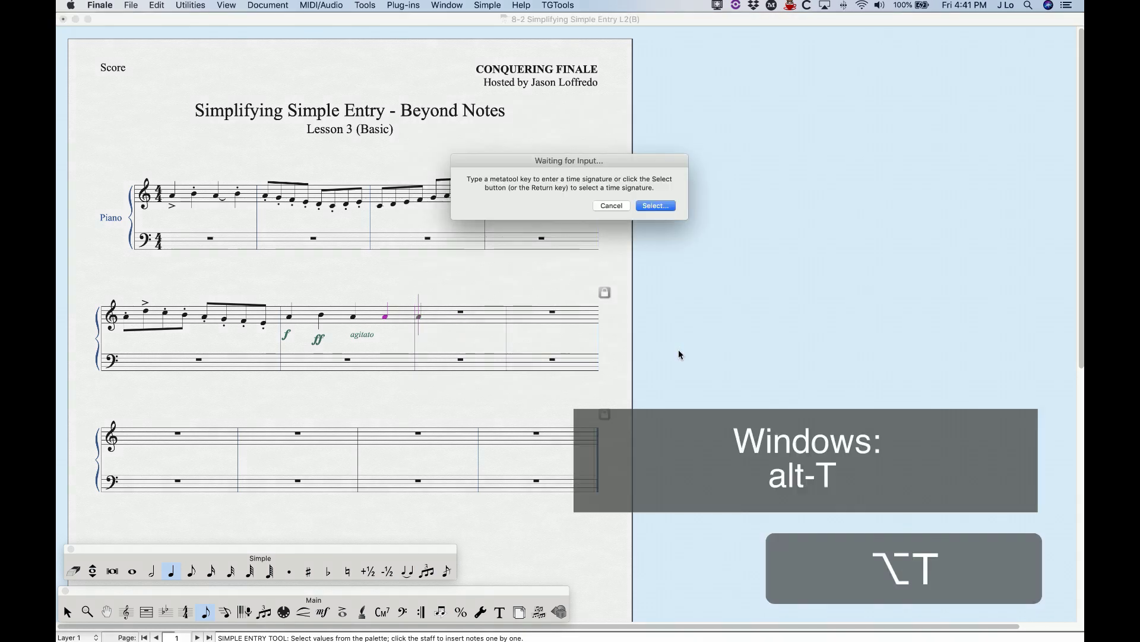
pyautogui.moveTo(551, 162); pyautogui.dragTo(735, 264)
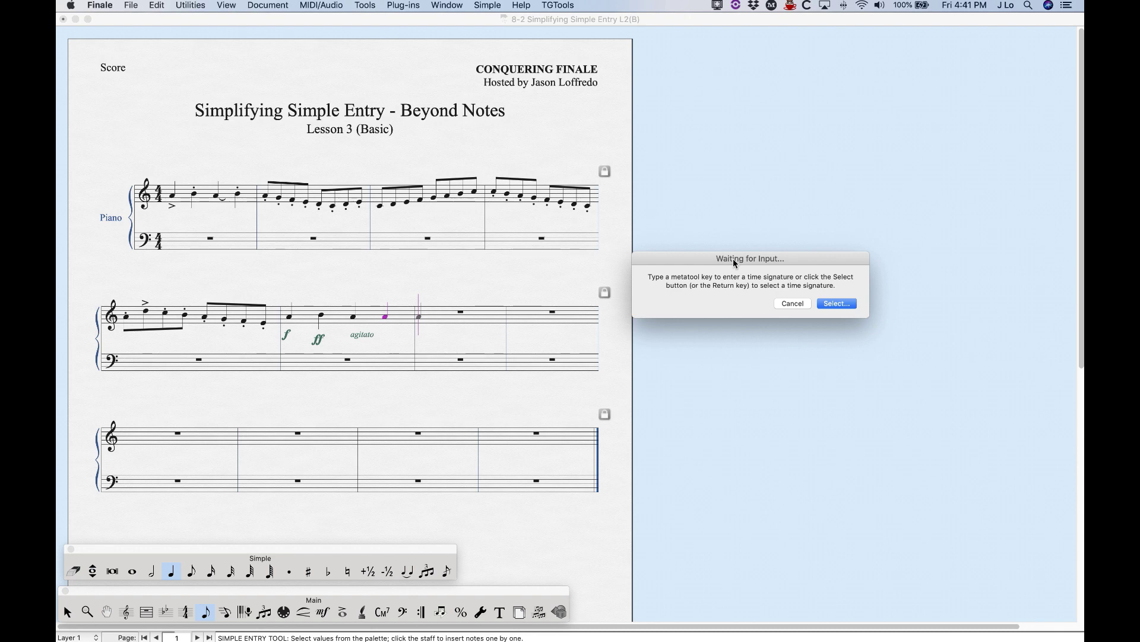
pyautogui.press('3')
pyautogui.press('alt')
pyautogui.hotkey('alt', 't')
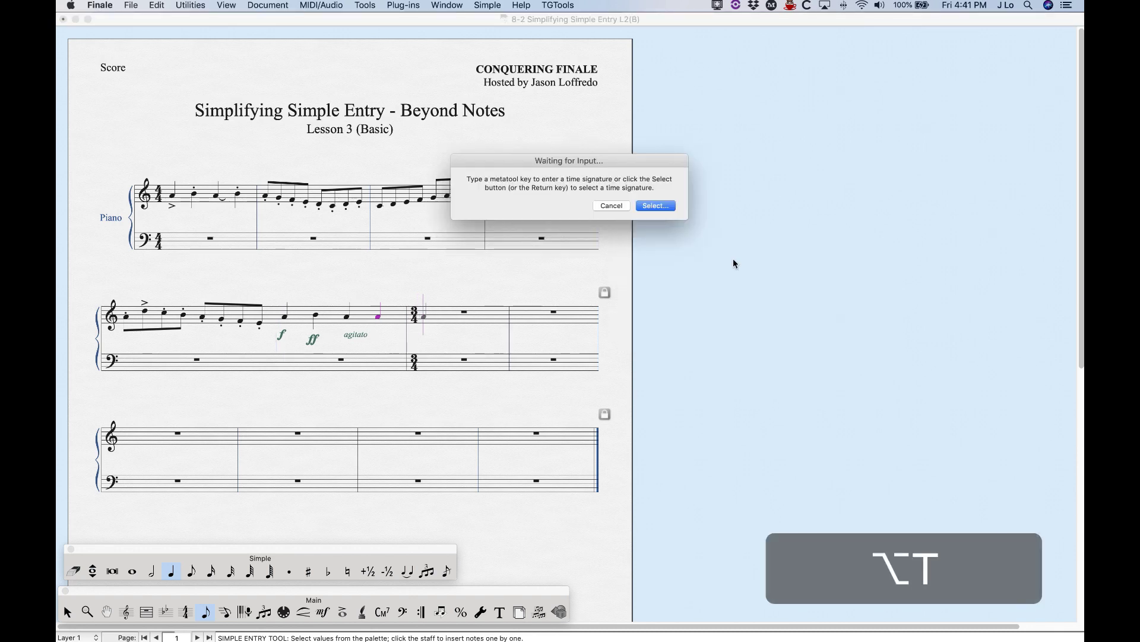
pyautogui.press('2')
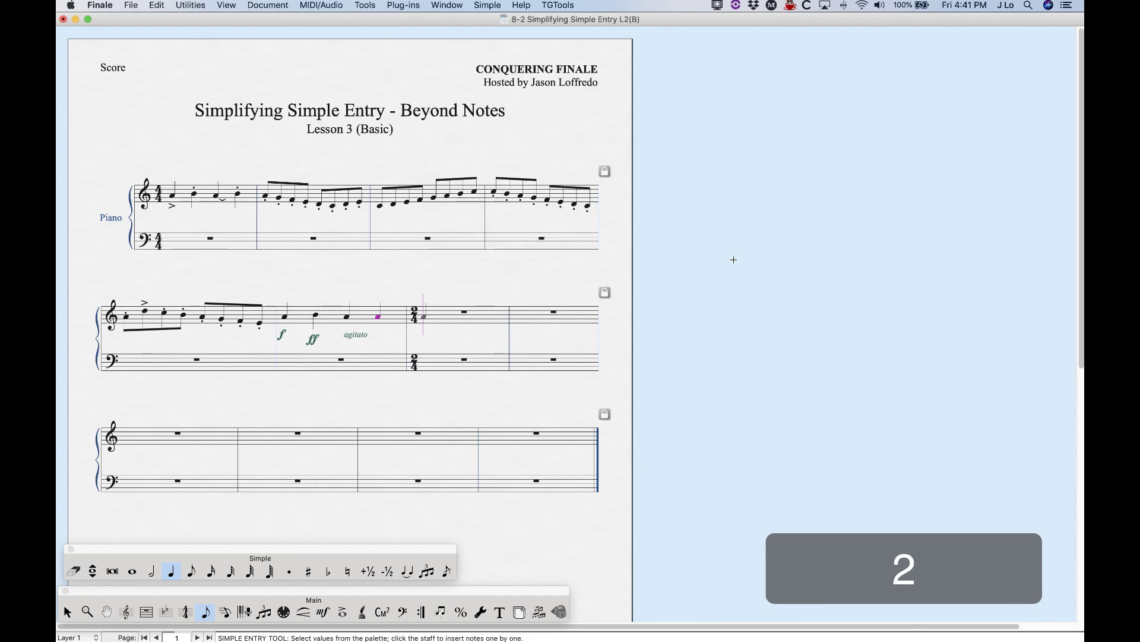
# Set the time signature to 4/4 for measures 7 through 12 using the full time signature settings
pyautogui.hotkey('alt', 't')
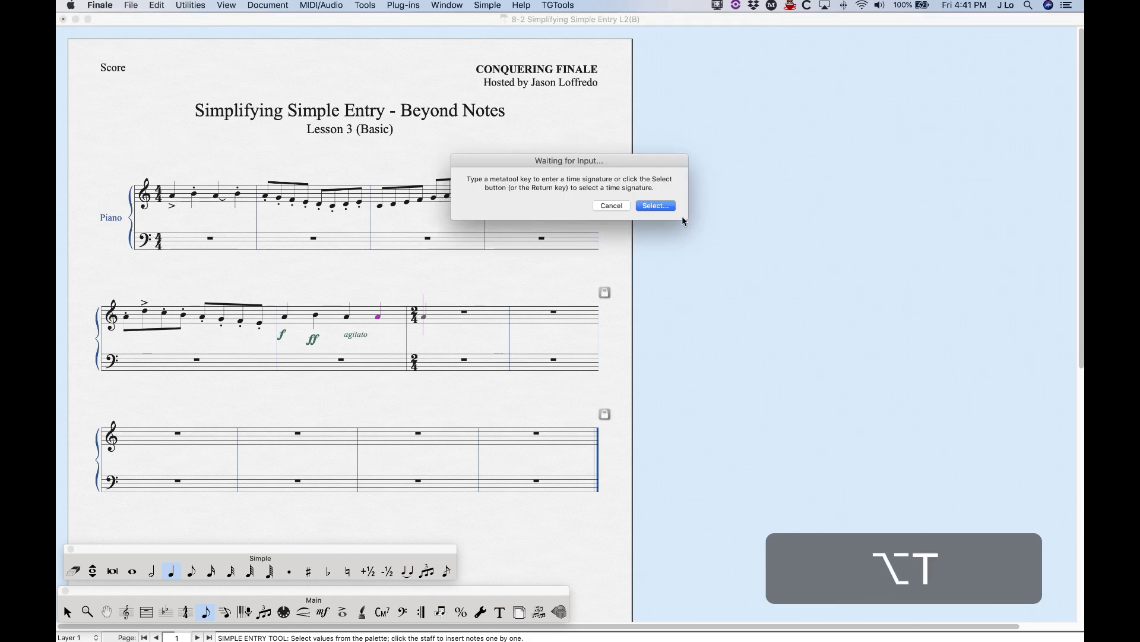
pyautogui.click(655, 205)
pyautogui.click(667, 164)
pyautogui.click(666, 164)
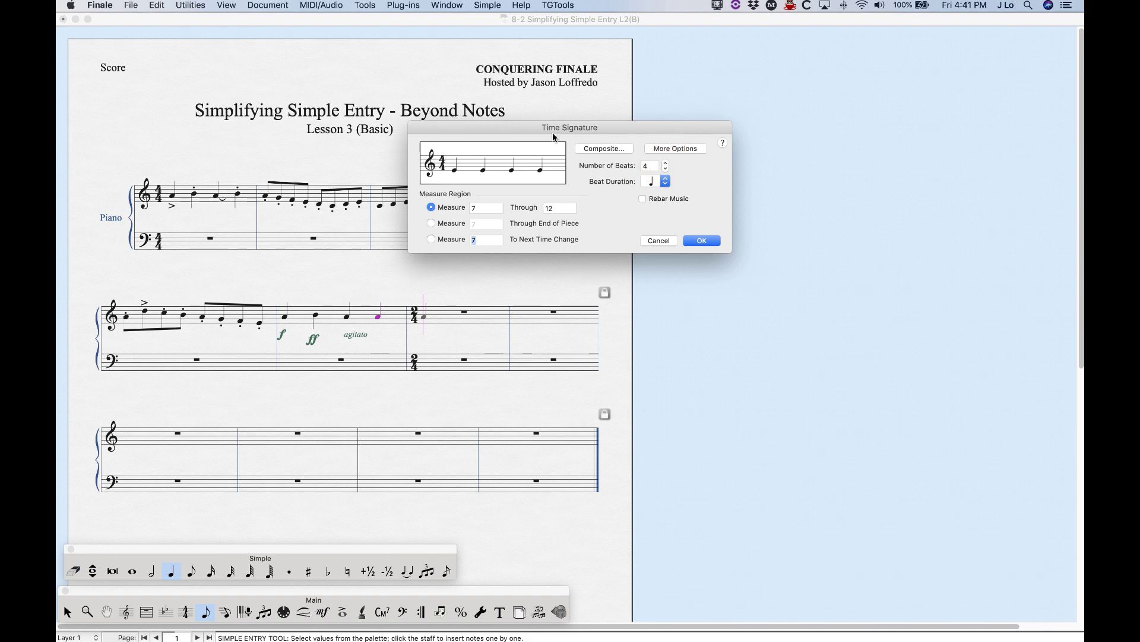
pyautogui.click(700, 241)
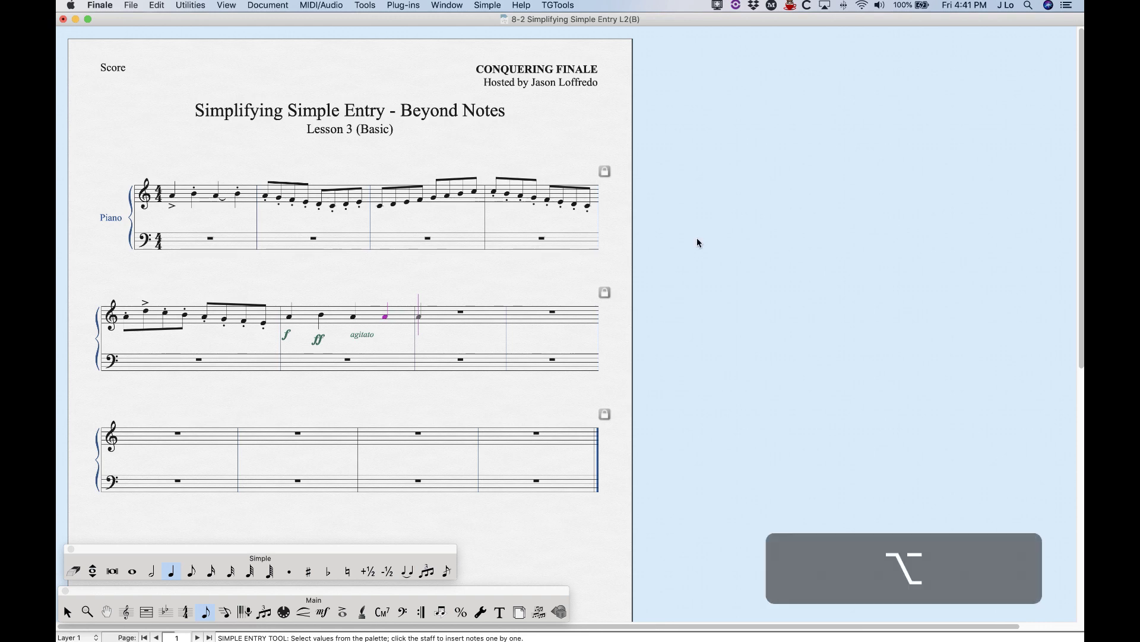
# Change the key signature from measure seven onward to four sharps, followed by a change to three flats
pyautogui.hotkey('alt', 'k')
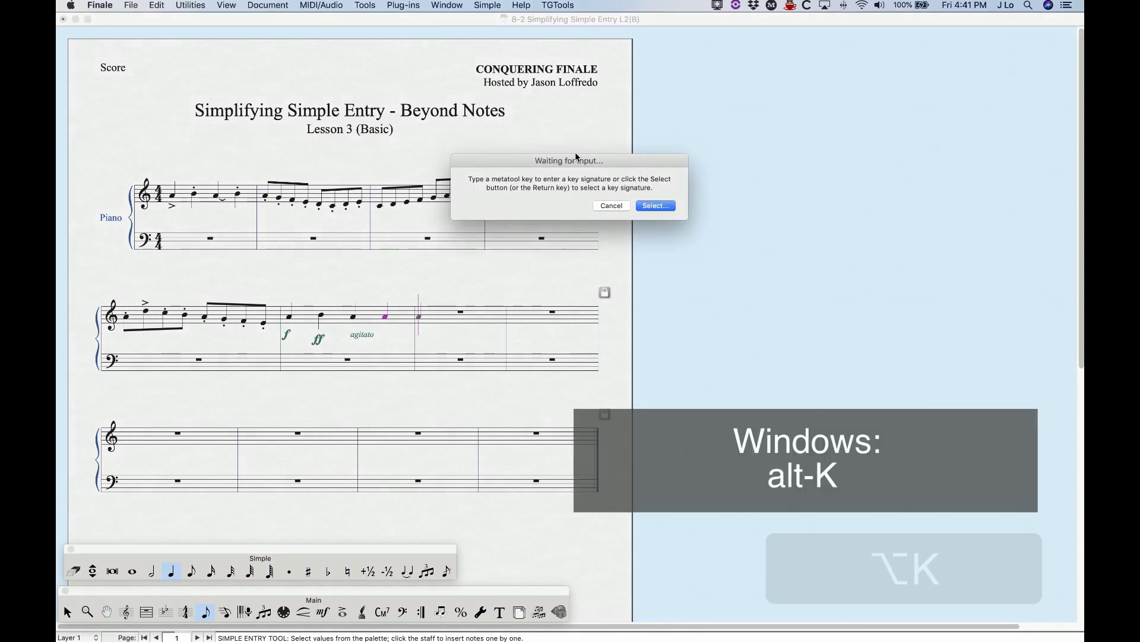
pyautogui.moveTo(599, 161); pyautogui.dragTo(781, 204)
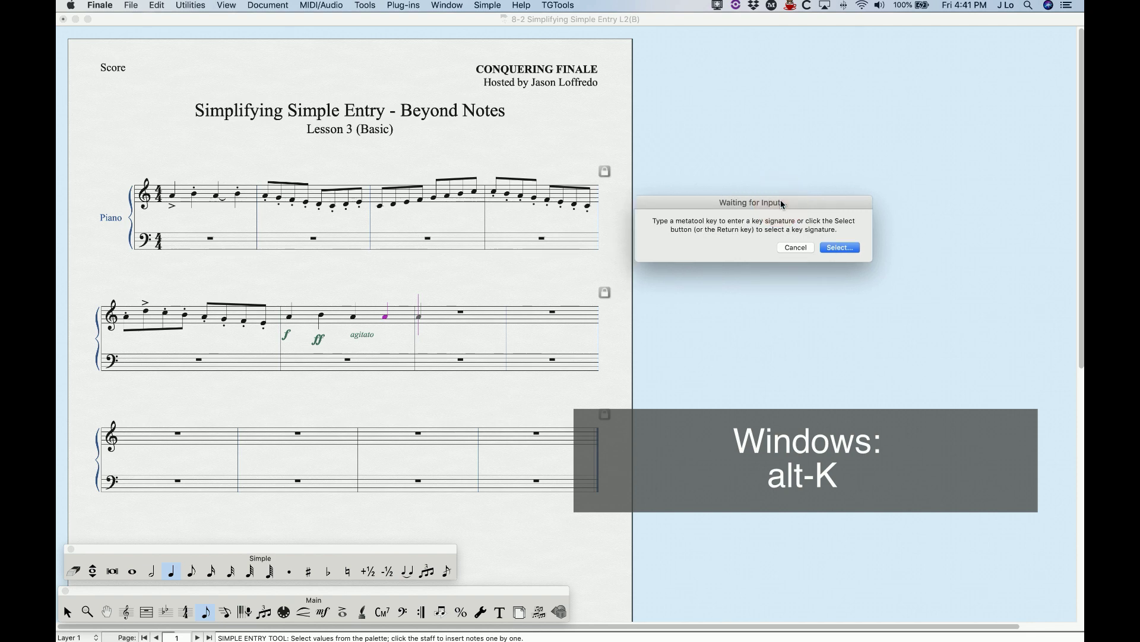
pyautogui.press('4')
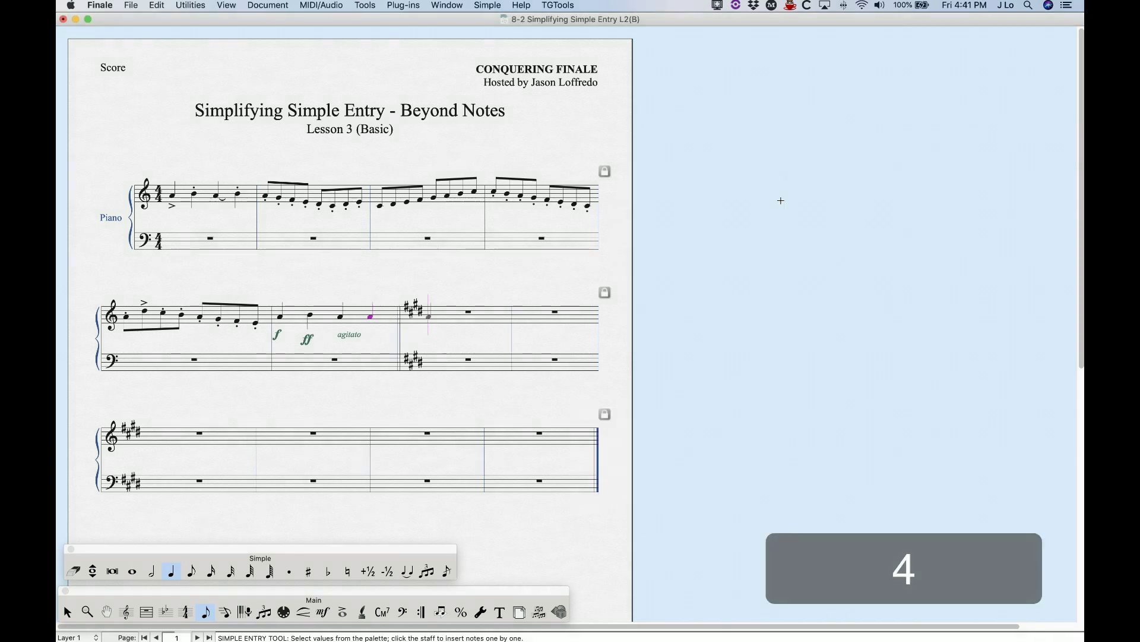
pyautogui.press('alt')
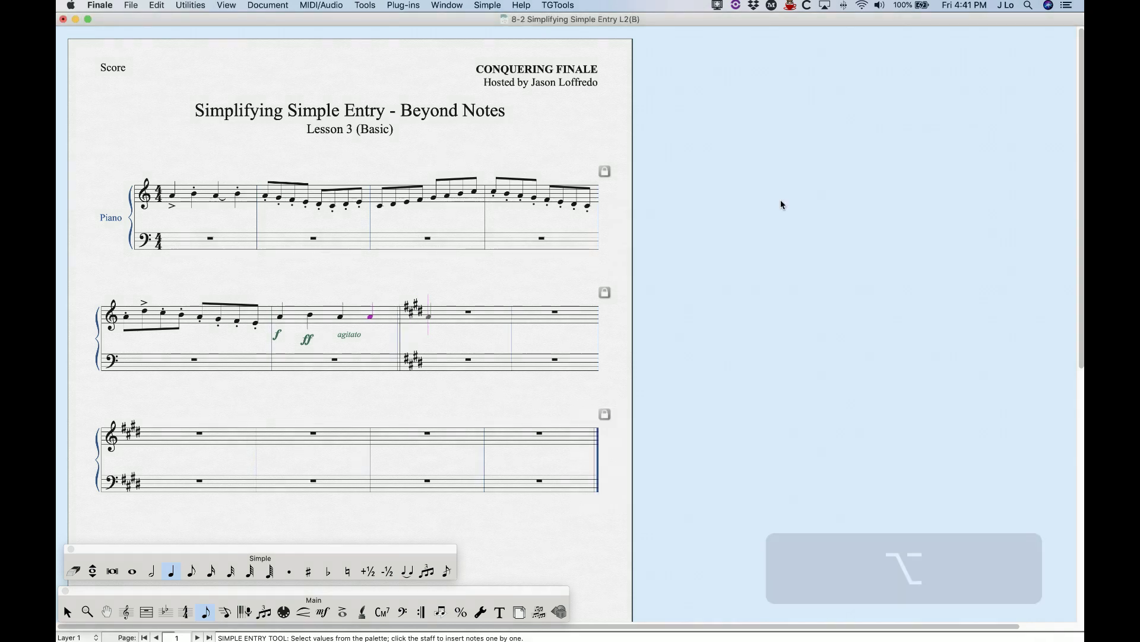
pyautogui.hotkey('alt', 'k')
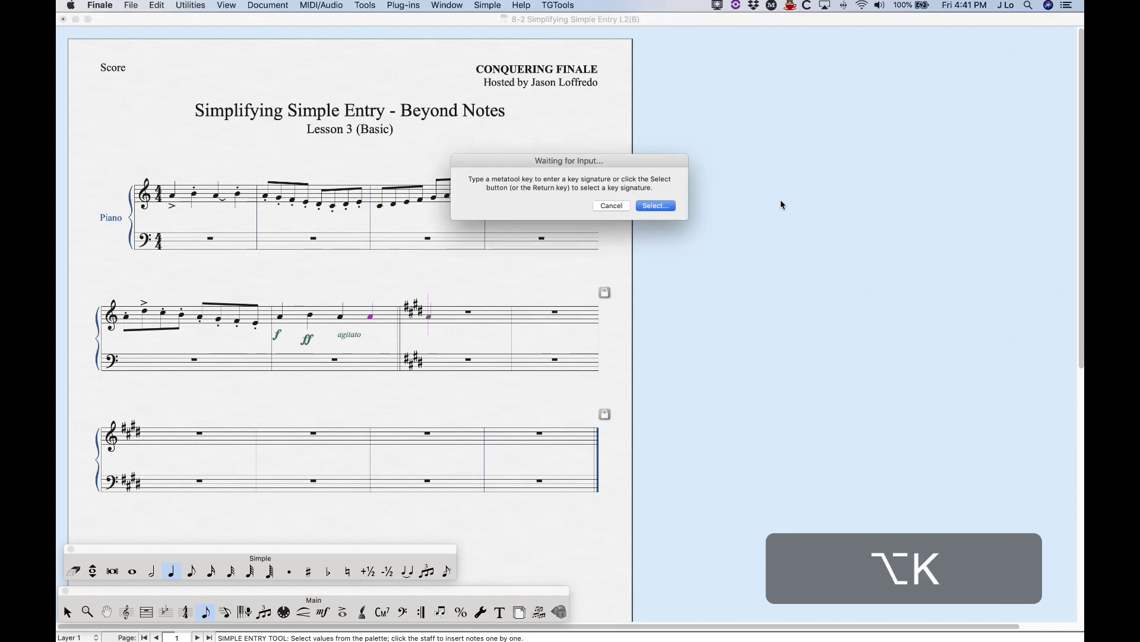
pyautogui.press('e')
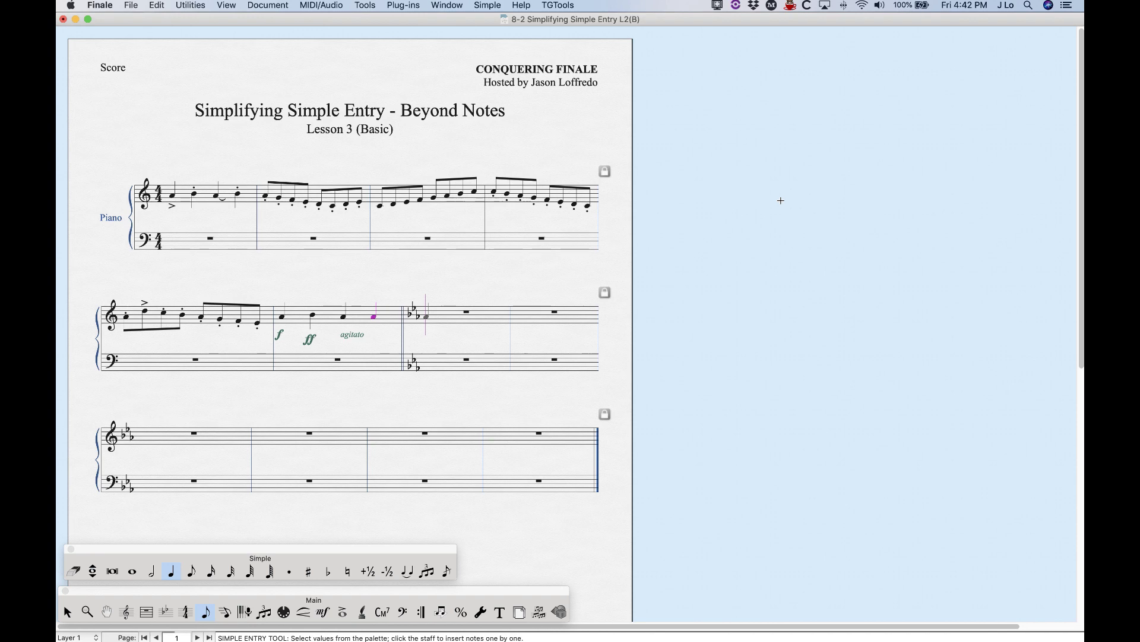
# Set the key signature from measure seven onward to one flat using the full key signature settings
pyautogui.press('alt')
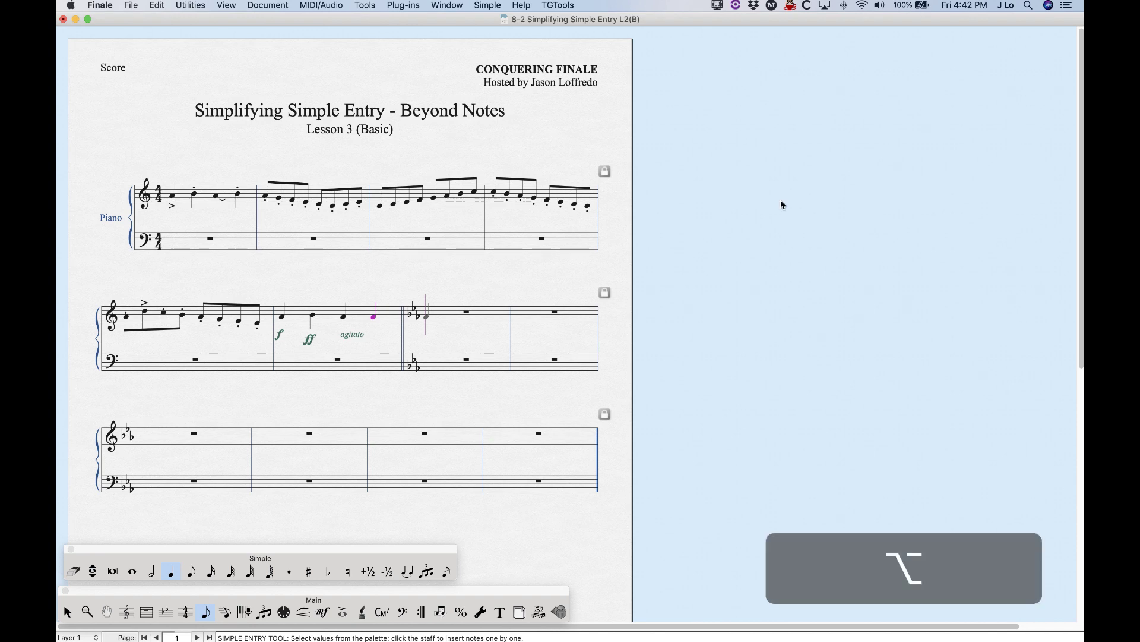
pyautogui.hotkey('alt', 'k')
pyautogui.click(660, 206)
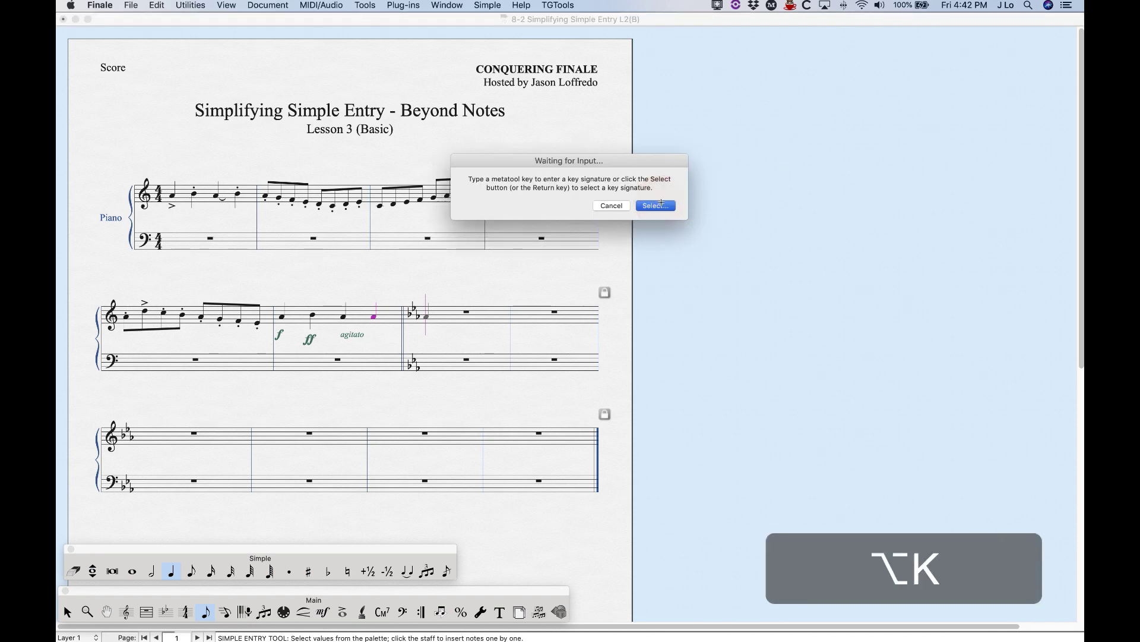
pyautogui.click(588, 170)
pyautogui.click(589, 170)
pyautogui.click(656, 356)
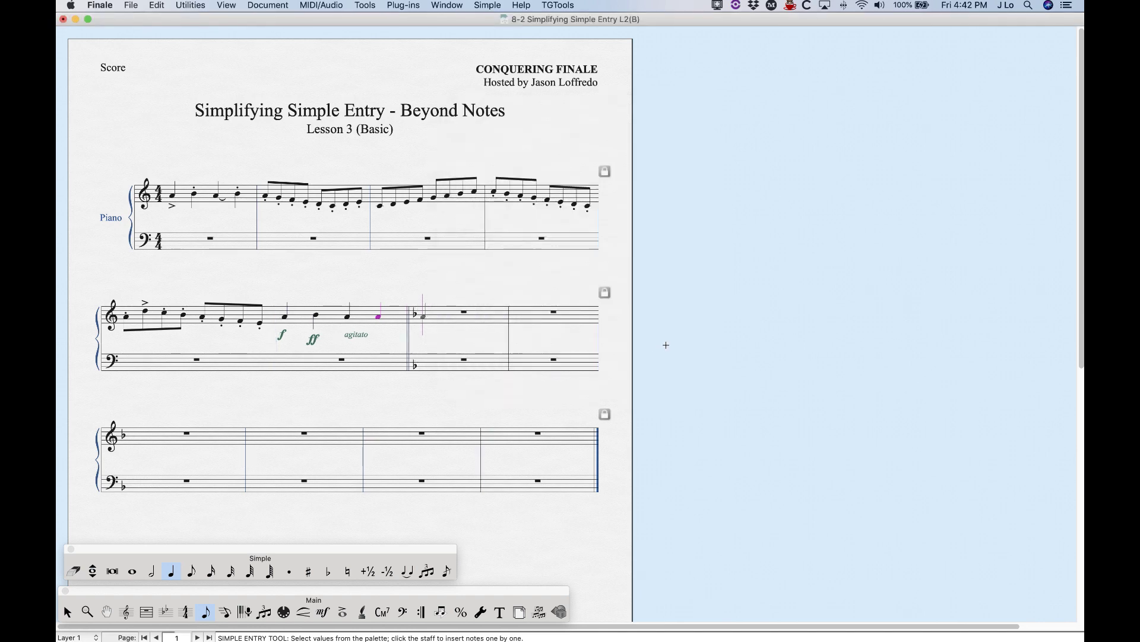